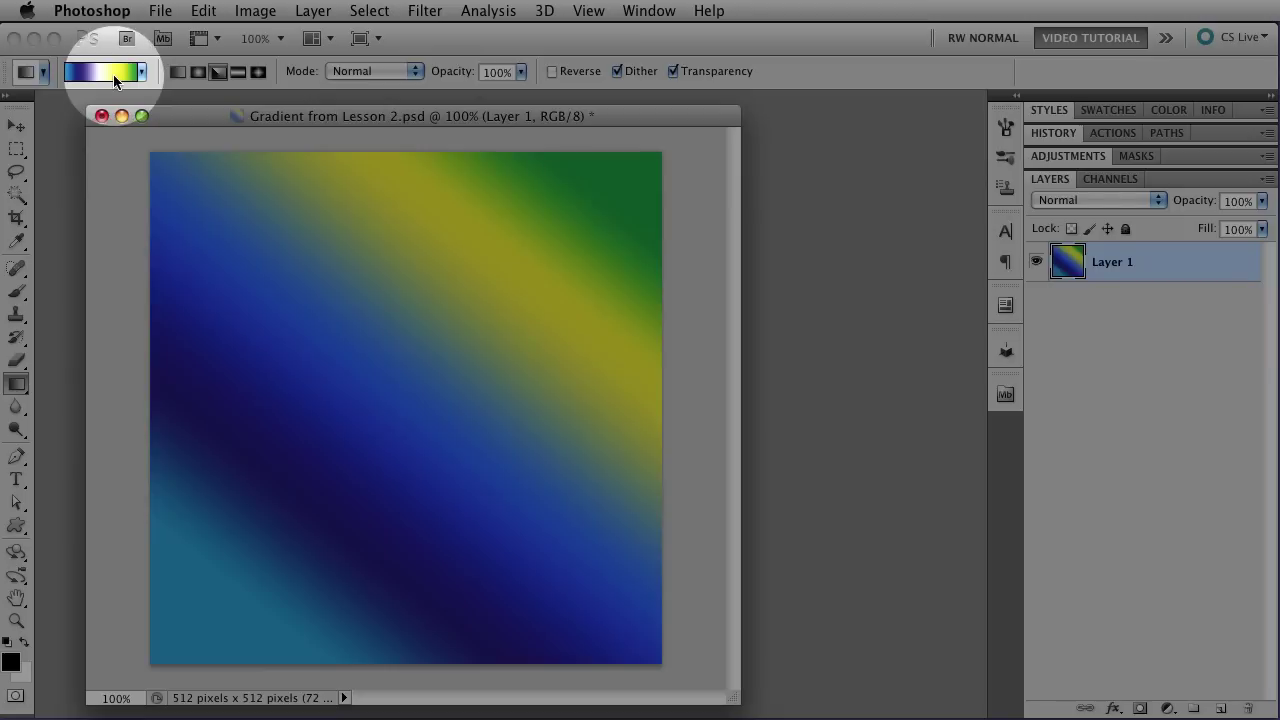
- Open the Gradient Editor on the current custom 'Fred' gradient
{"action": "left_click", "coordinate": [110, 72]}
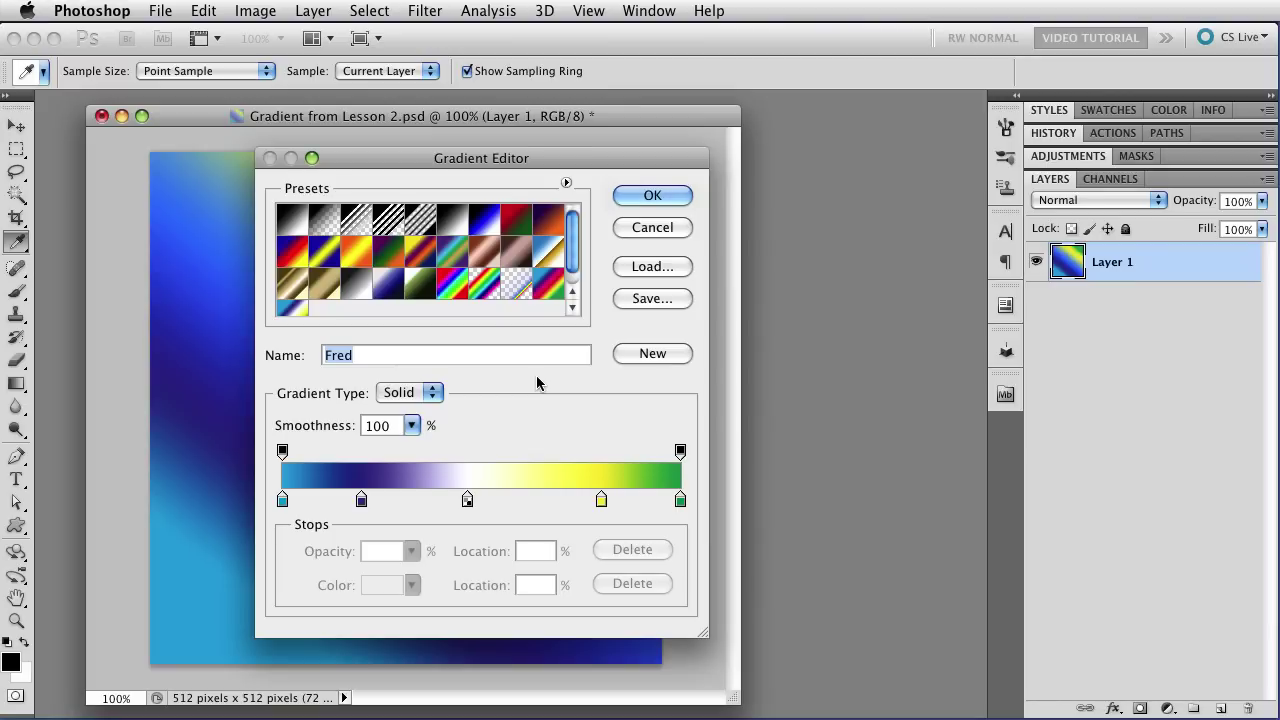
- Make the gradient a Noise type and randomize it three times
{"action": "left_click", "coordinate": [436, 395]}
{"action": "left_click", "coordinate": [431, 411]}
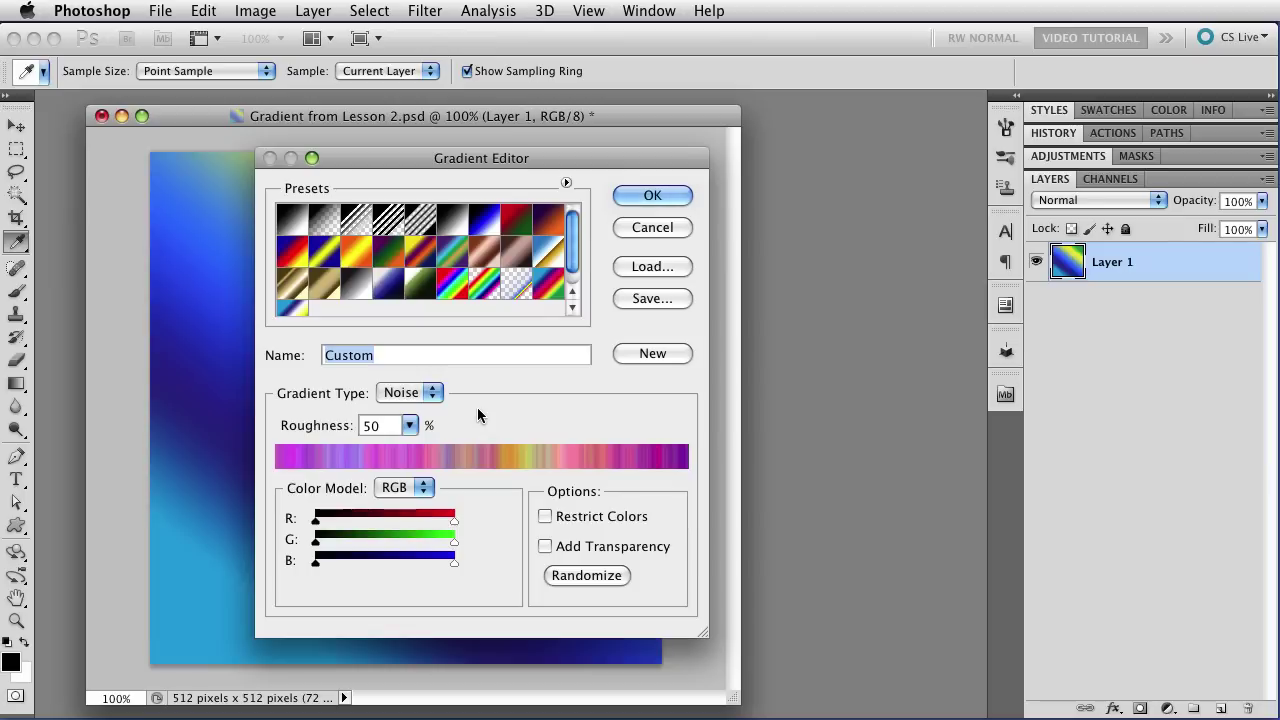
{"action": "left_click", "coordinate": [605, 576]}
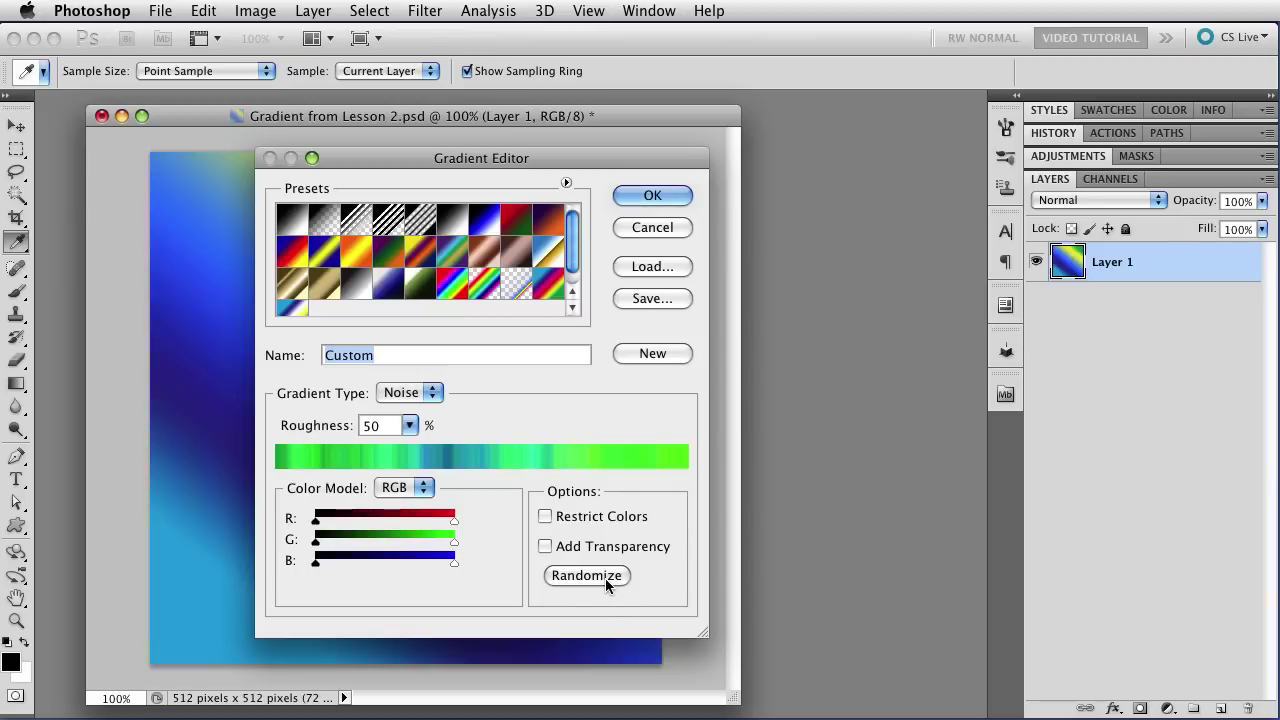
{"action": "left_click", "coordinate": [605, 576]}
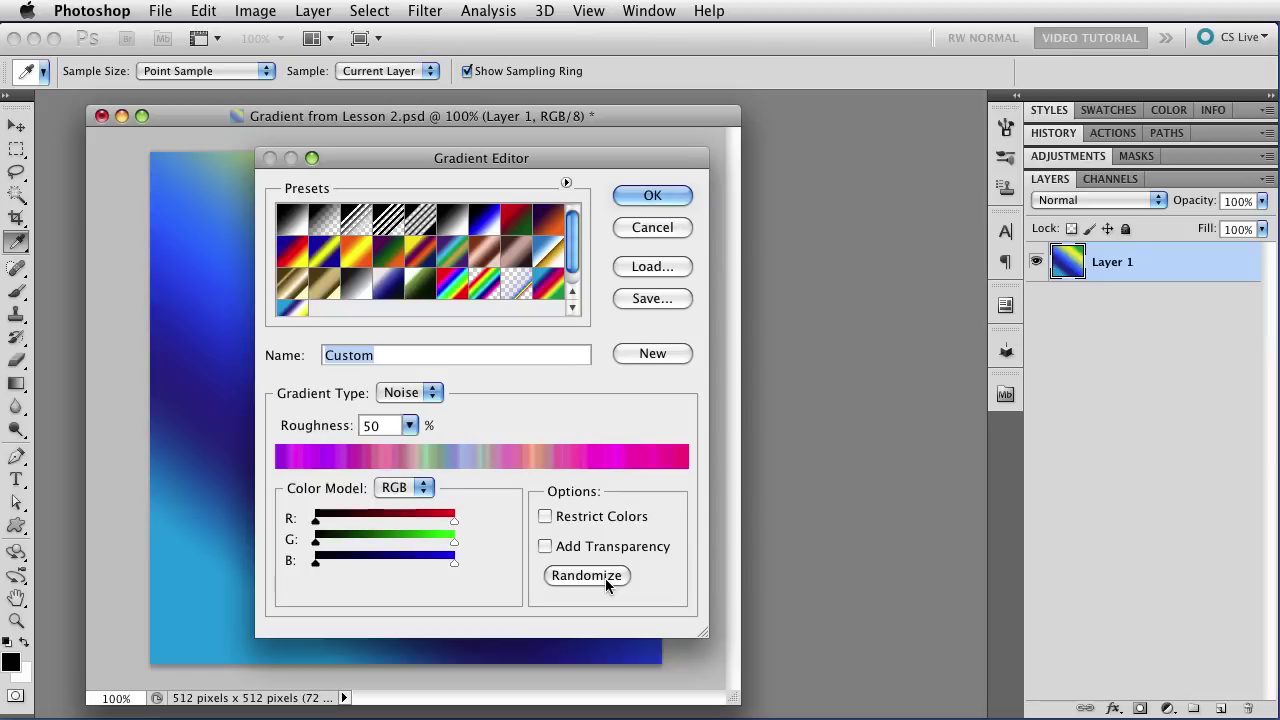
{"action": "left_click", "coordinate": [605, 578]}
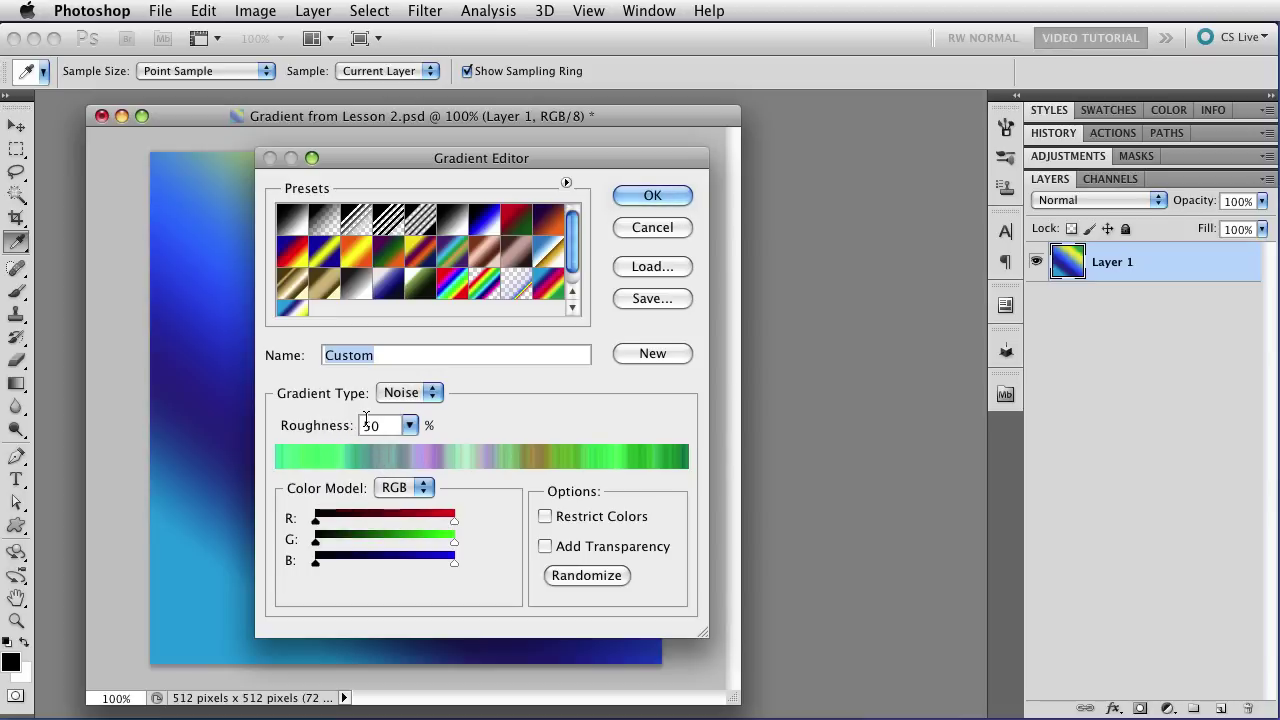
- Try roughness at 75 and 71, then scrub it down to 0% for a smooth blend
{"action": "left_click", "coordinate": [320, 425]}
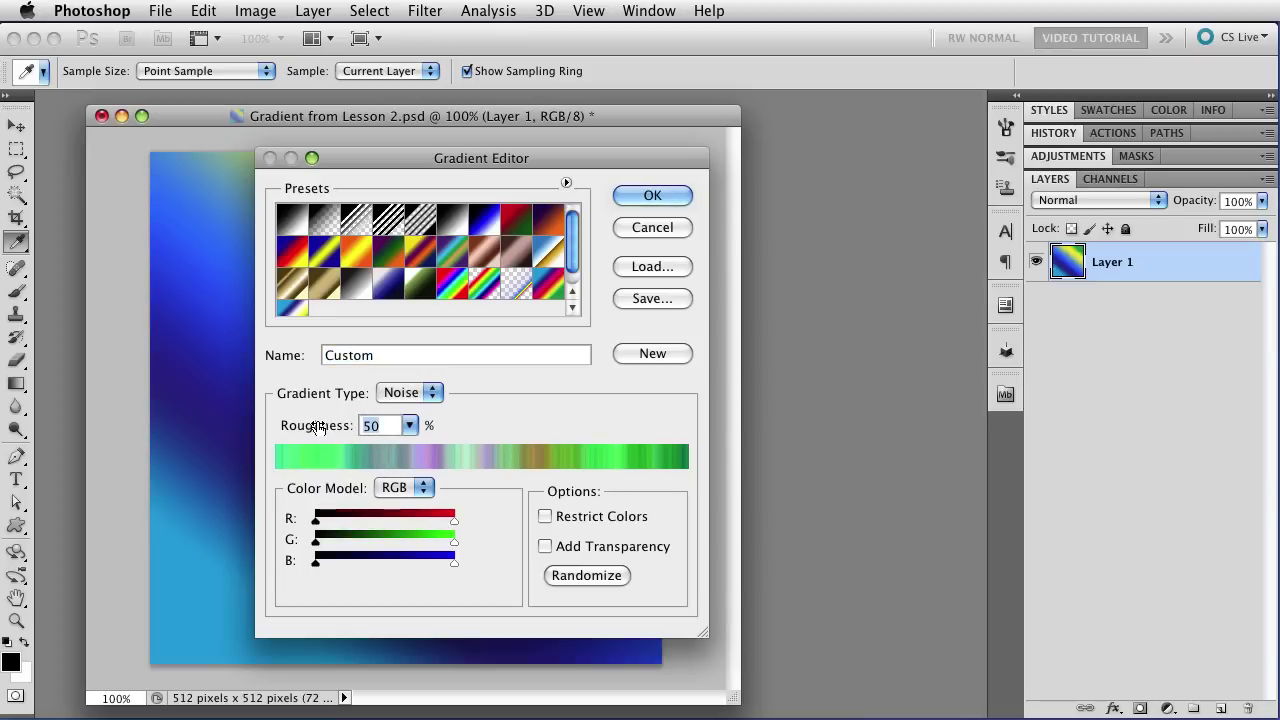
{"action": "type", "text": "75"}
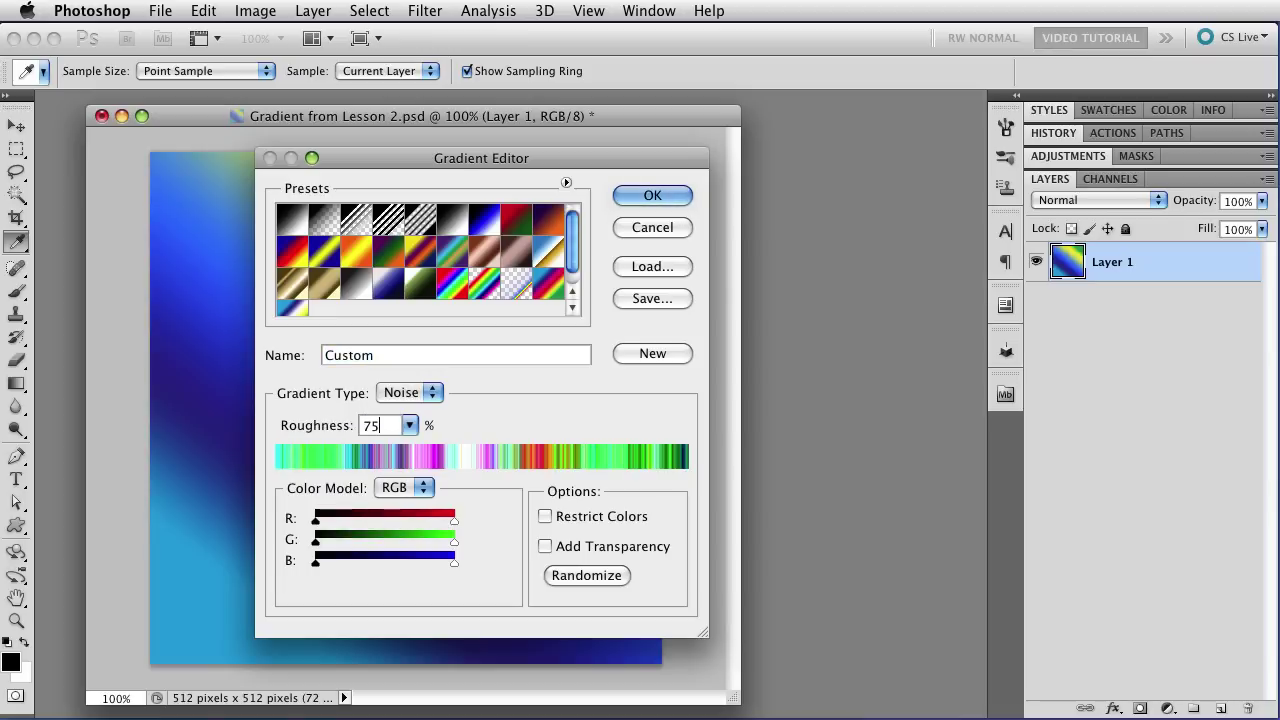
{"action": "left_click", "coordinate": [410, 426]}
{"action": "mouse_move", "coordinate": [412, 446]}
{"action": "left_mouse_down"}
{"action": "mouse_move", "coordinate": [366, 455]}
{"action": "mouse_move", "coordinate": [420, 455]}
{"action": "mouse_move", "coordinate": [352, 455]}
{"action": "mouse_move", "coordinate": [410, 453]}
{"action": "left_mouse_up"}
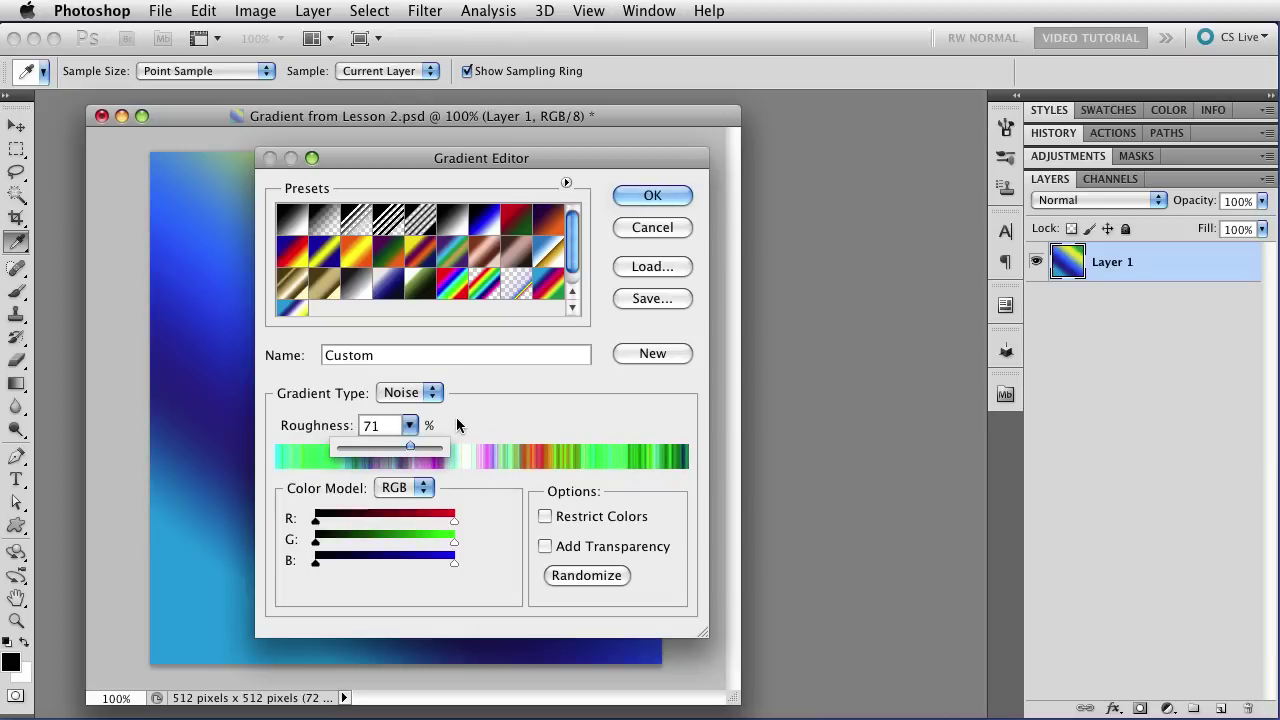
{"action": "left_click", "coordinate": [456, 425]}
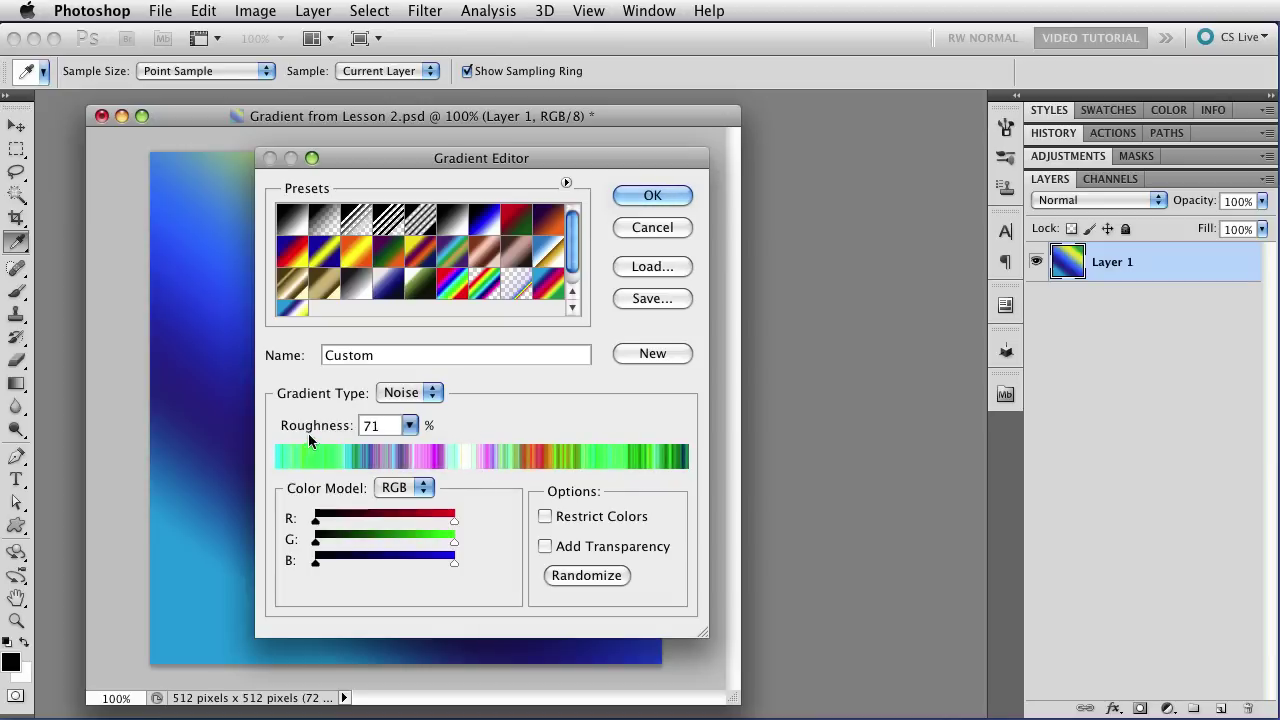
{"action": "left_click_drag", "start_coordinate": [330, 430], "coordinate": [226, 425]}
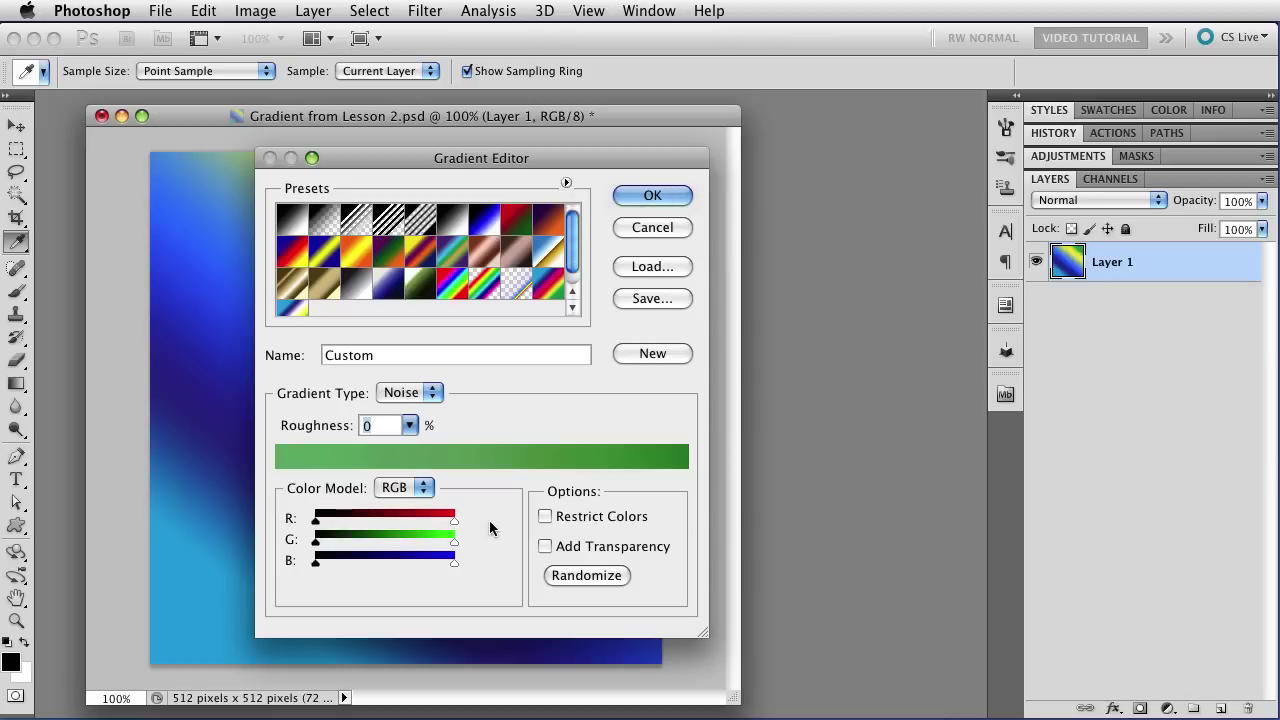
- Randomize the smooth gradient eight times, then scrub roughness up to 100% and back to 80%
{"action": "left_click", "coordinate": [585, 578]}
{"action": "left_click", "coordinate": [585, 578]}
{"action": "left_click", "coordinate": [585, 578]}
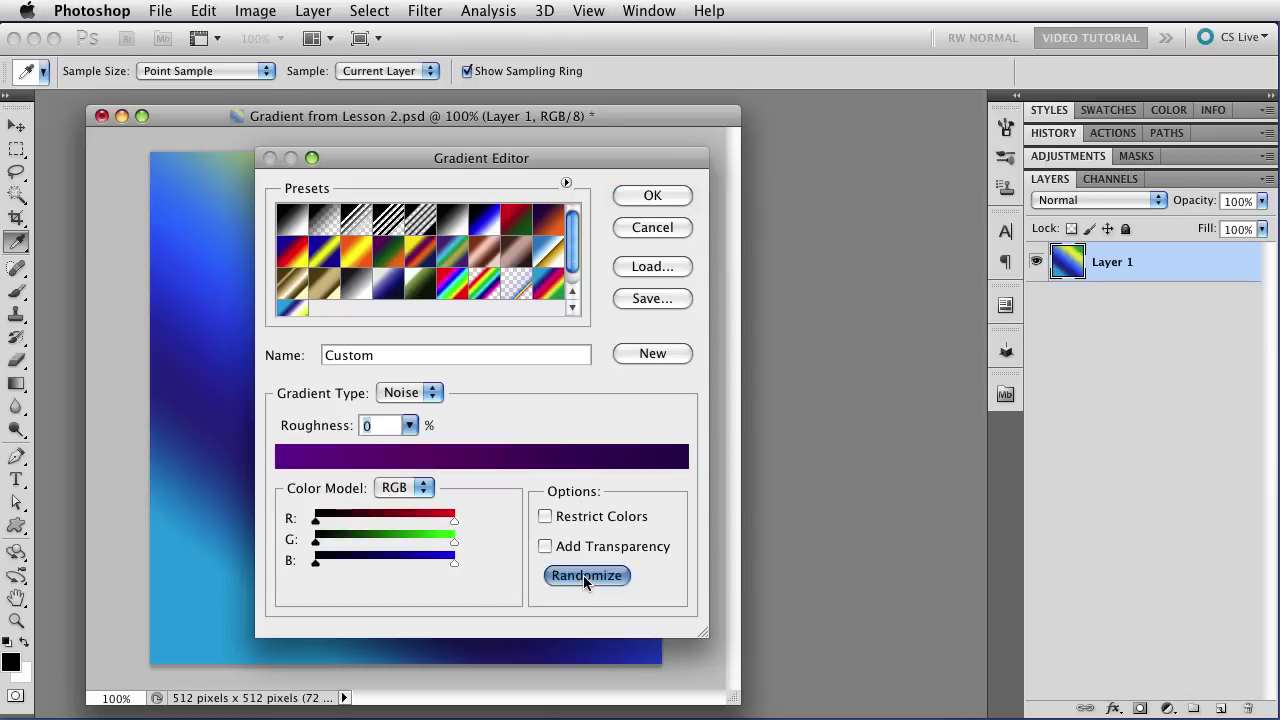
{"action": "left_click", "coordinate": [585, 577]}
{"action": "left_click", "coordinate": [585, 577]}
{"action": "left_click", "coordinate": [585, 577]}
{"action": "left_click", "coordinate": [585, 577]}
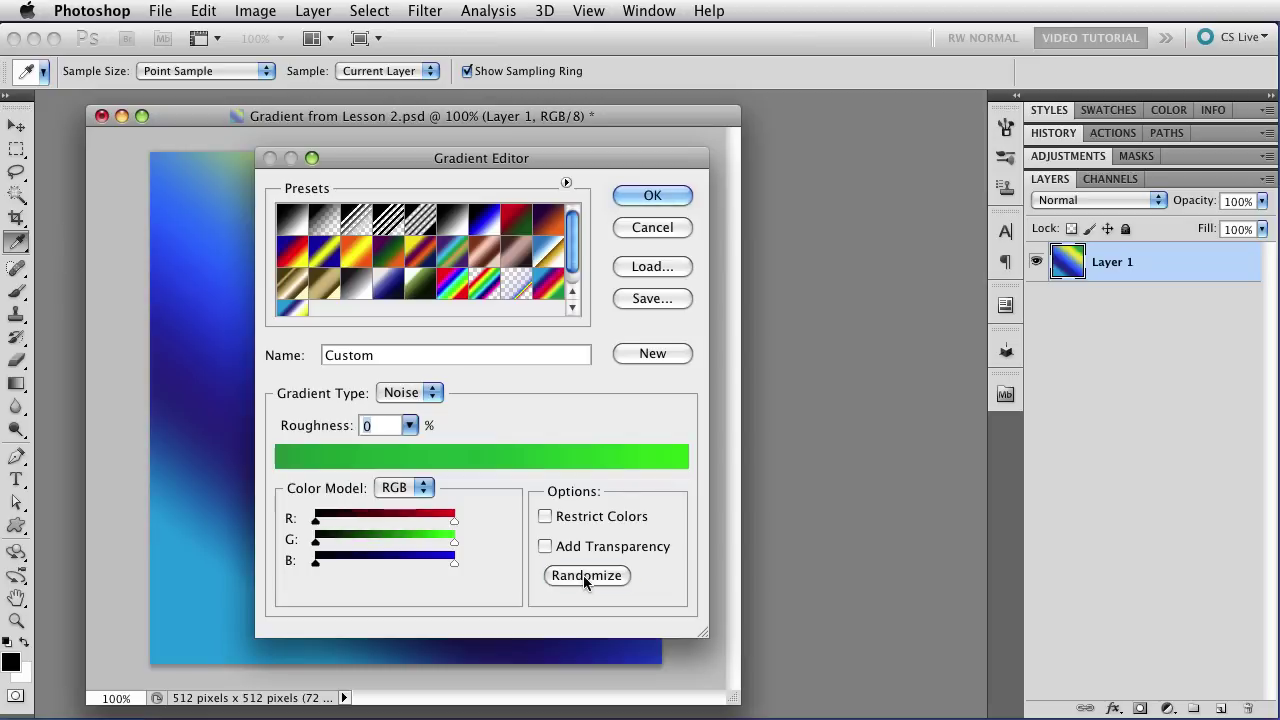
{"action": "left_click", "coordinate": [585, 577]}
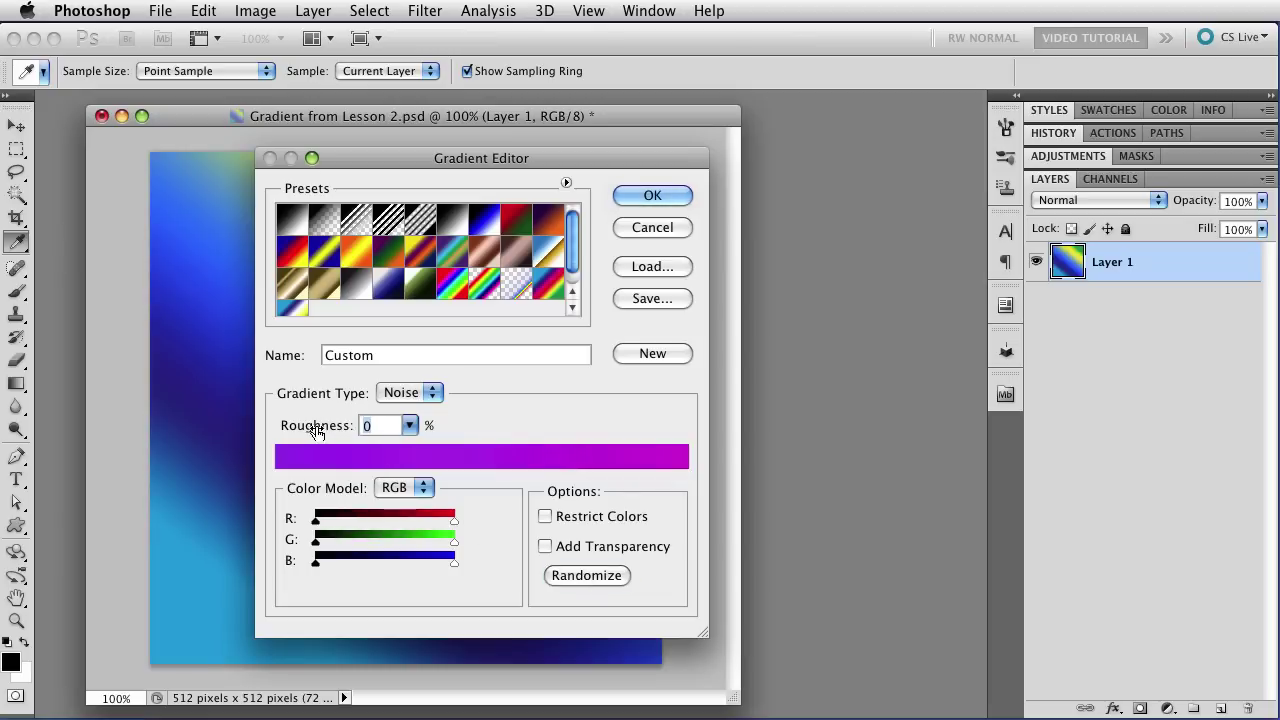
{"action": "left_click_drag", "start_coordinate": [314, 430], "coordinate": [453, 428]}
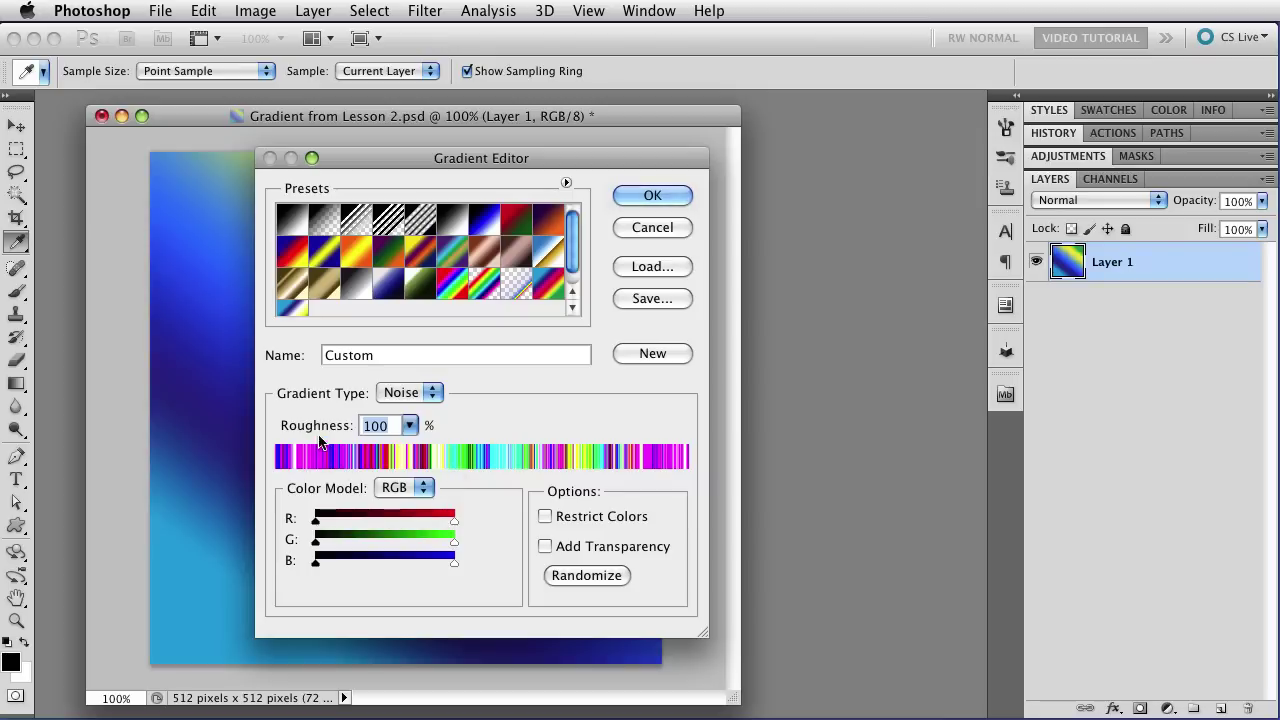
{"action": "left_click_drag", "start_coordinate": [329, 430], "coordinate": [309, 434]}
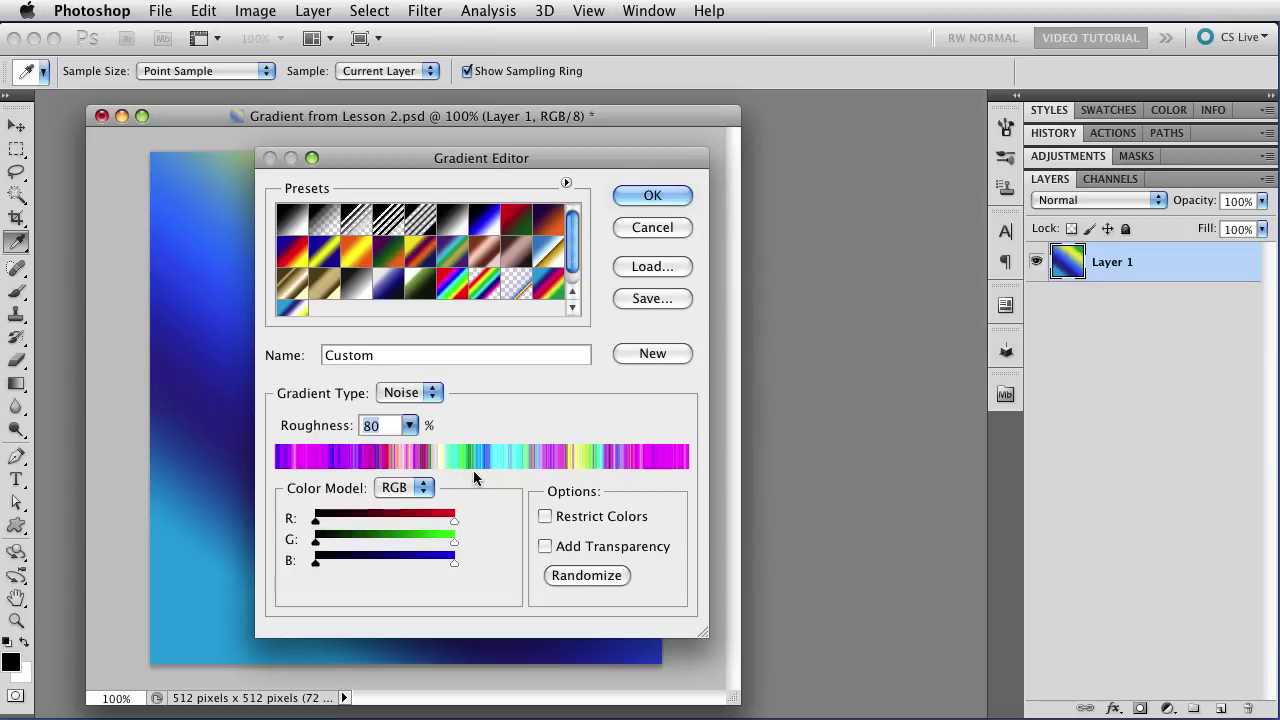
- Compare Restrict Colors on and off around one new randomization, leaving it checked
{"action": "left_click", "coordinate": [545, 517]}
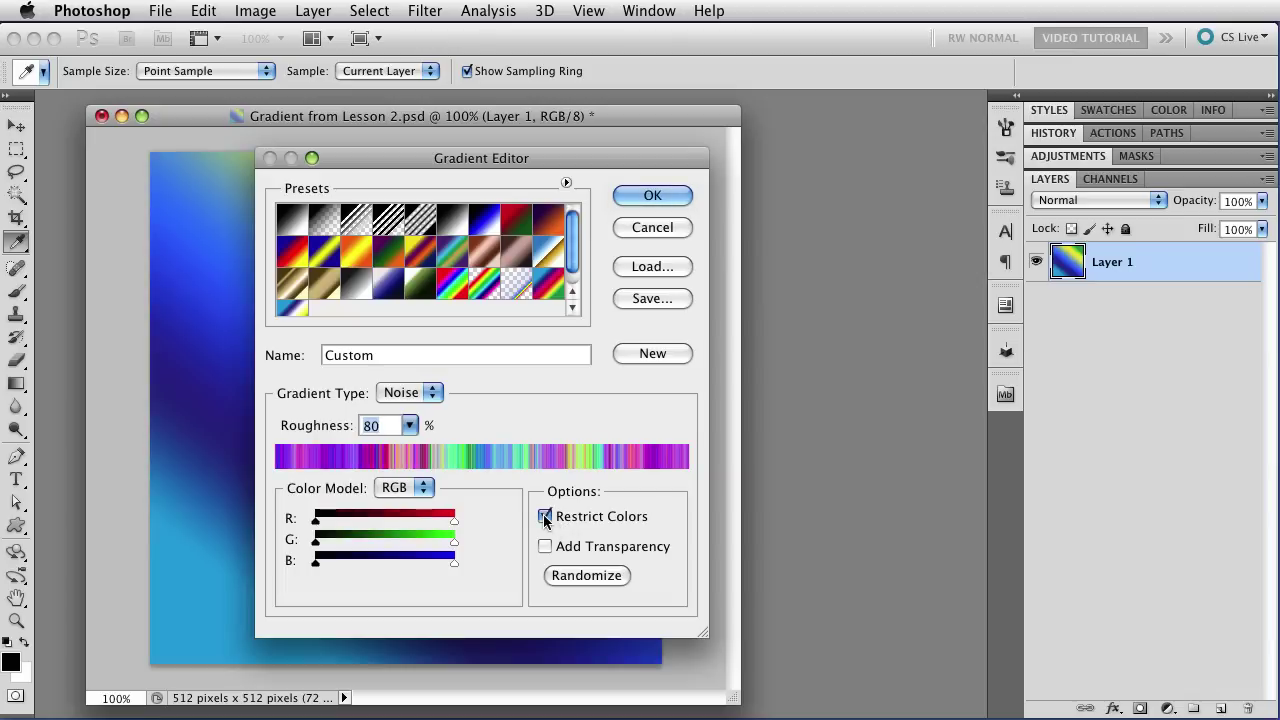
{"action": "left_click", "coordinate": [545, 517]}
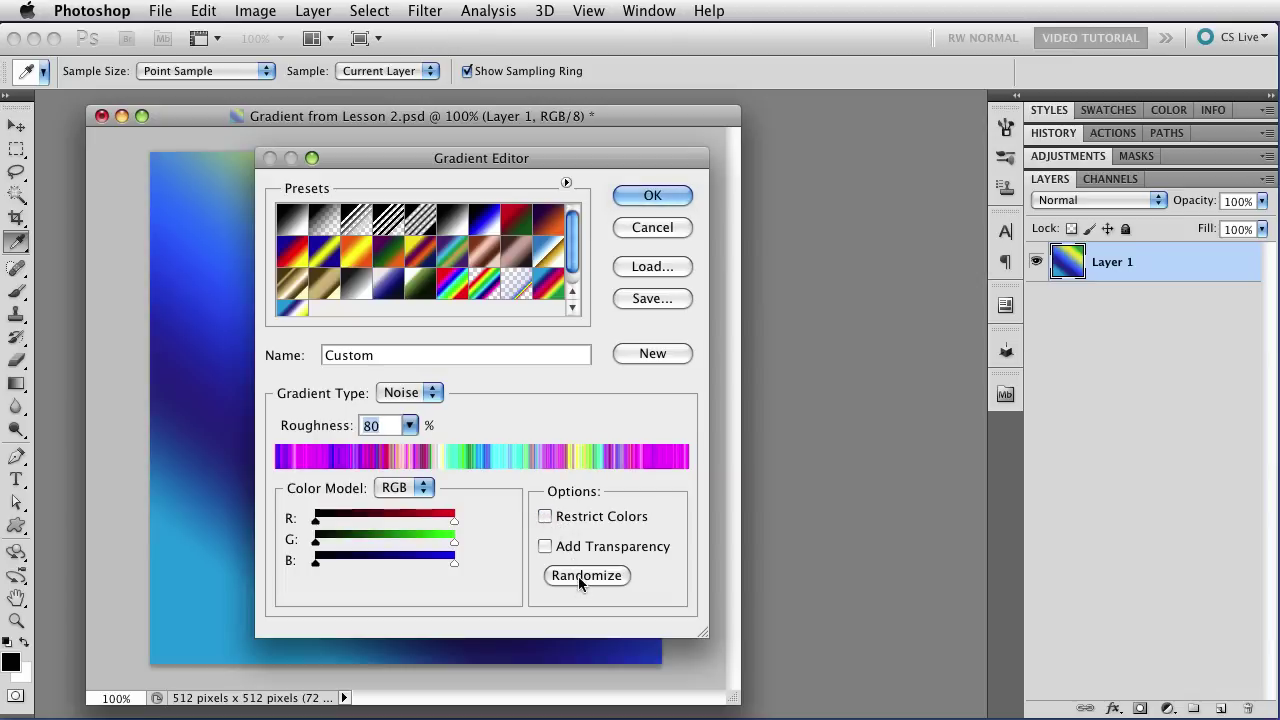
{"action": "left_click", "coordinate": [578, 576]}
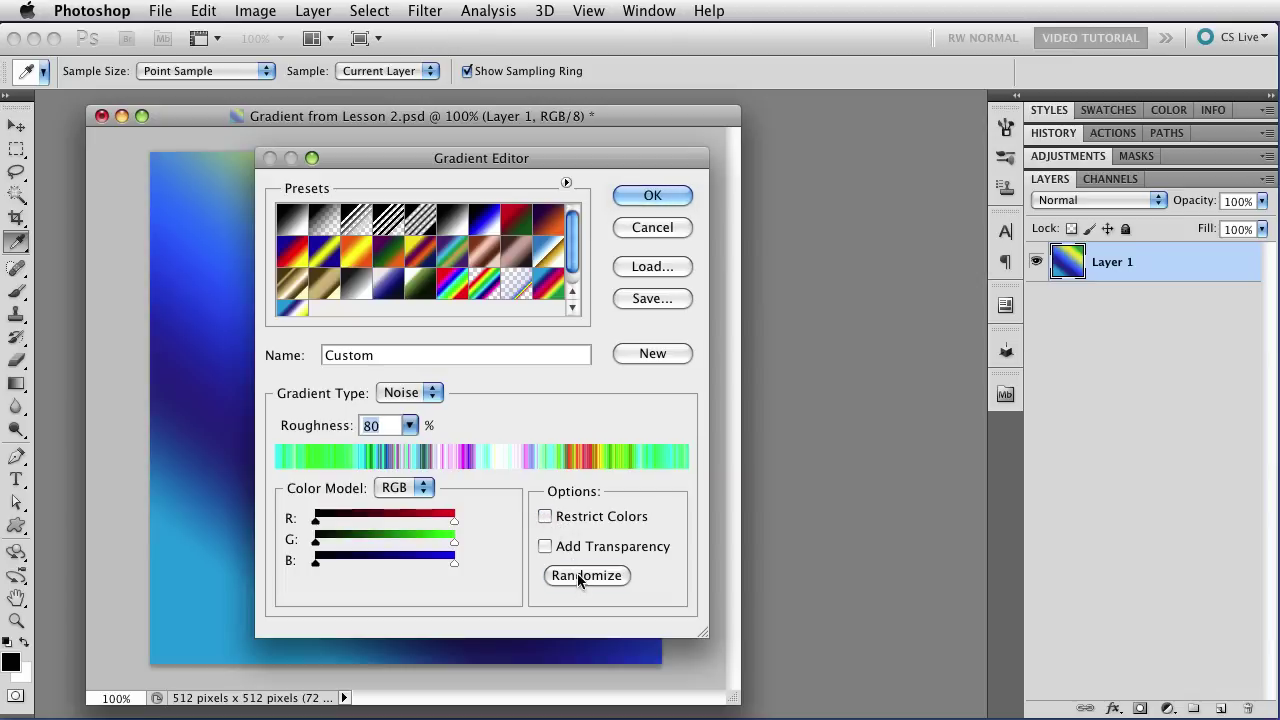
{"action": "left_click", "coordinate": [545, 517]}
{"action": "left_click", "coordinate": [545, 517]}
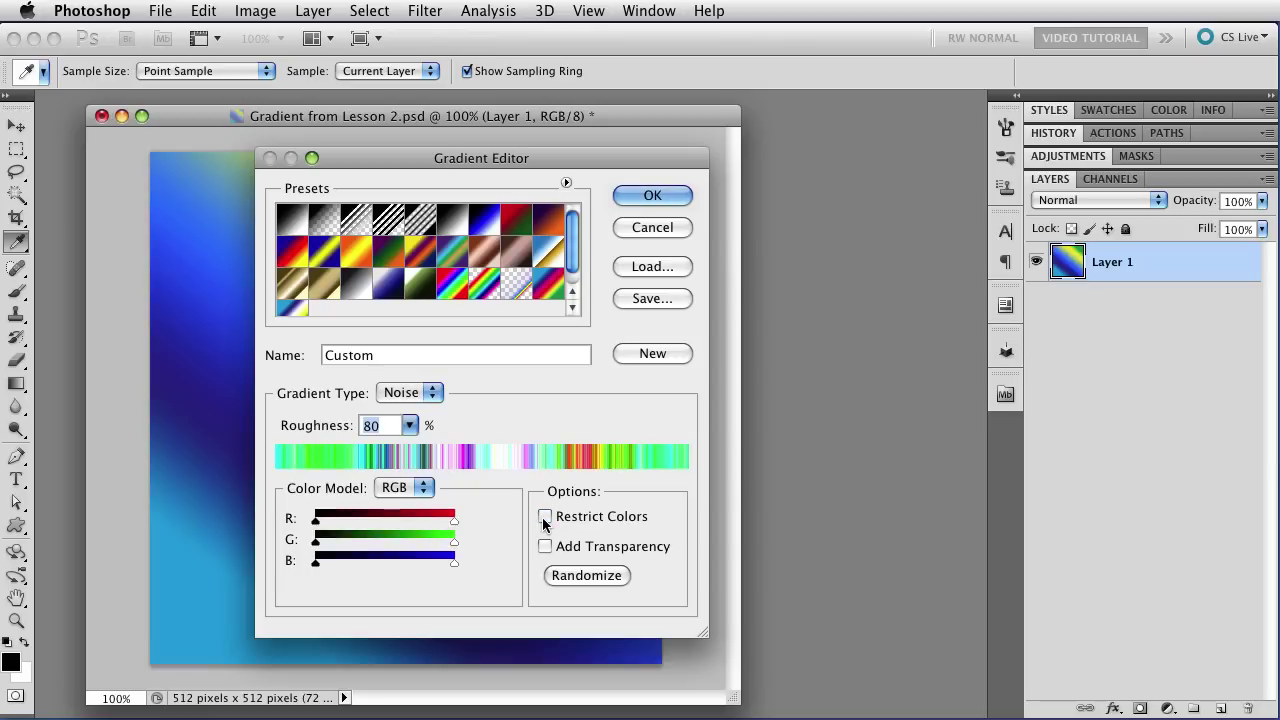
{"action": "left_click", "coordinate": [545, 517]}
{"action": "left_click", "coordinate": [545, 517]}
{"action": "left_click", "coordinate": [545, 517]}
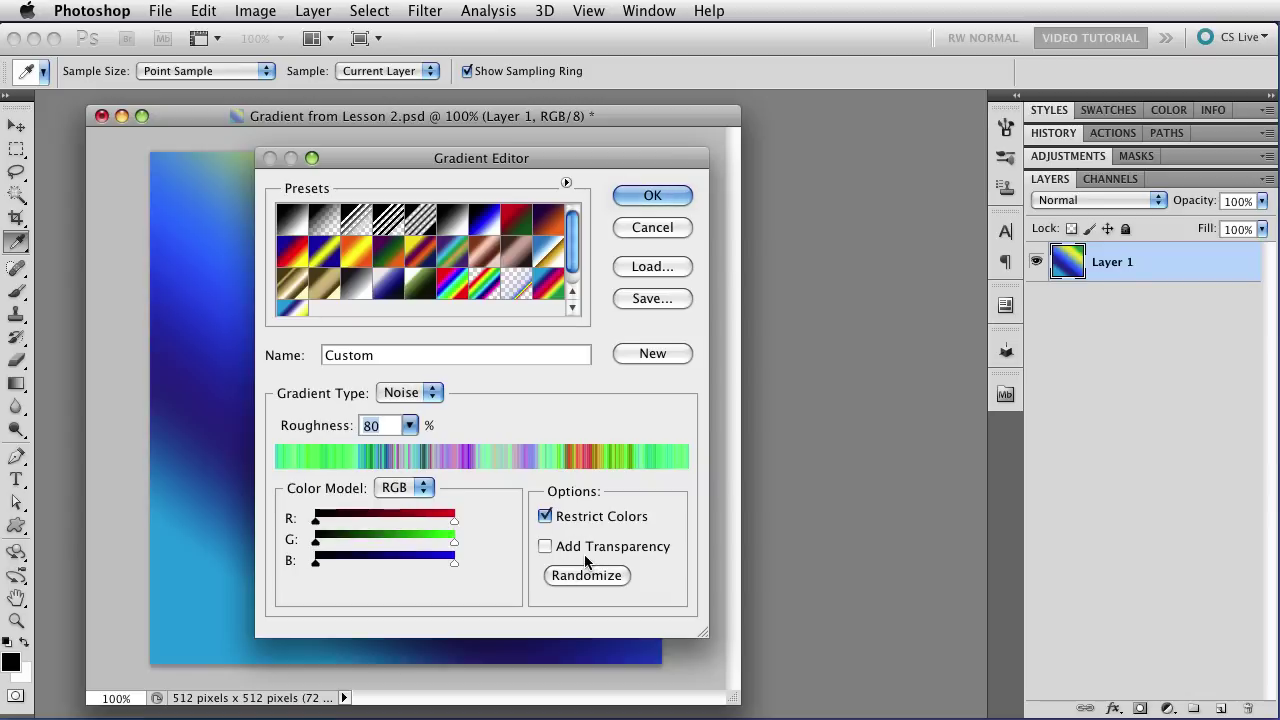
- Enable Add Transparency, randomize eight times, then turn transparency off again
{"action": "left_click", "coordinate": [546, 548]}
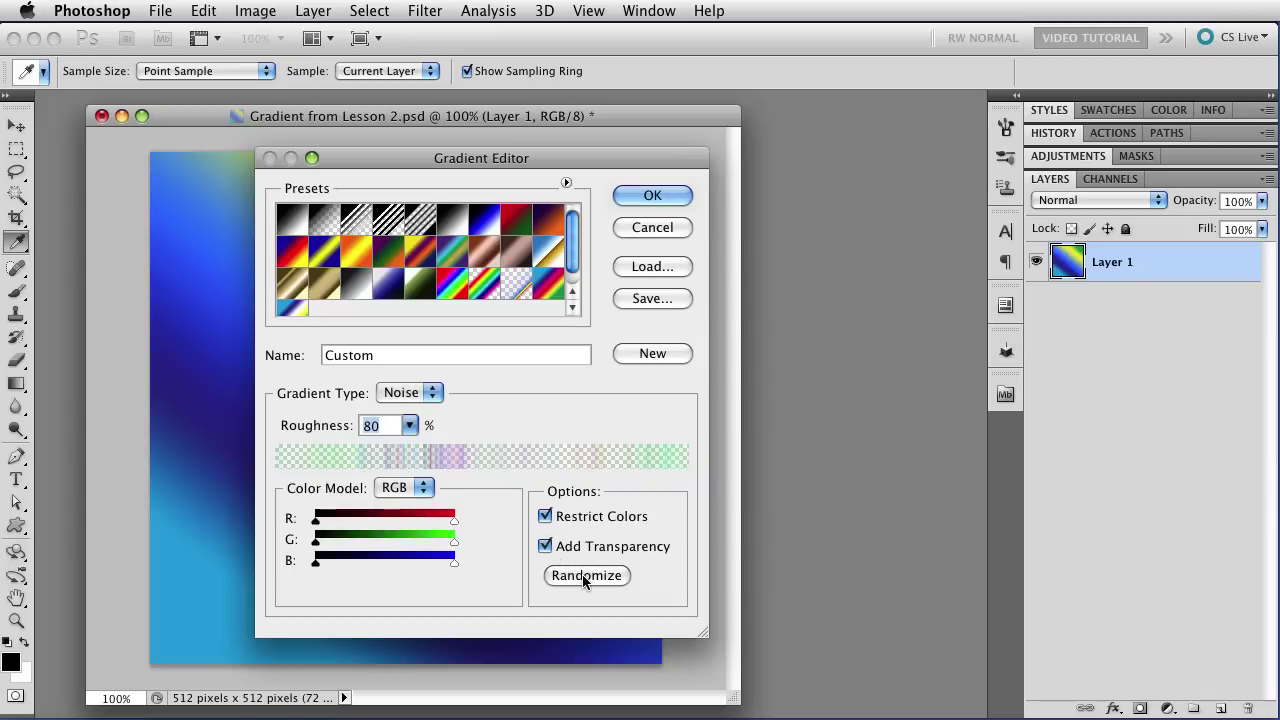
{"action": "left_click", "coordinate": [584, 577]}
{"action": "left_click", "coordinate": [584, 577]}
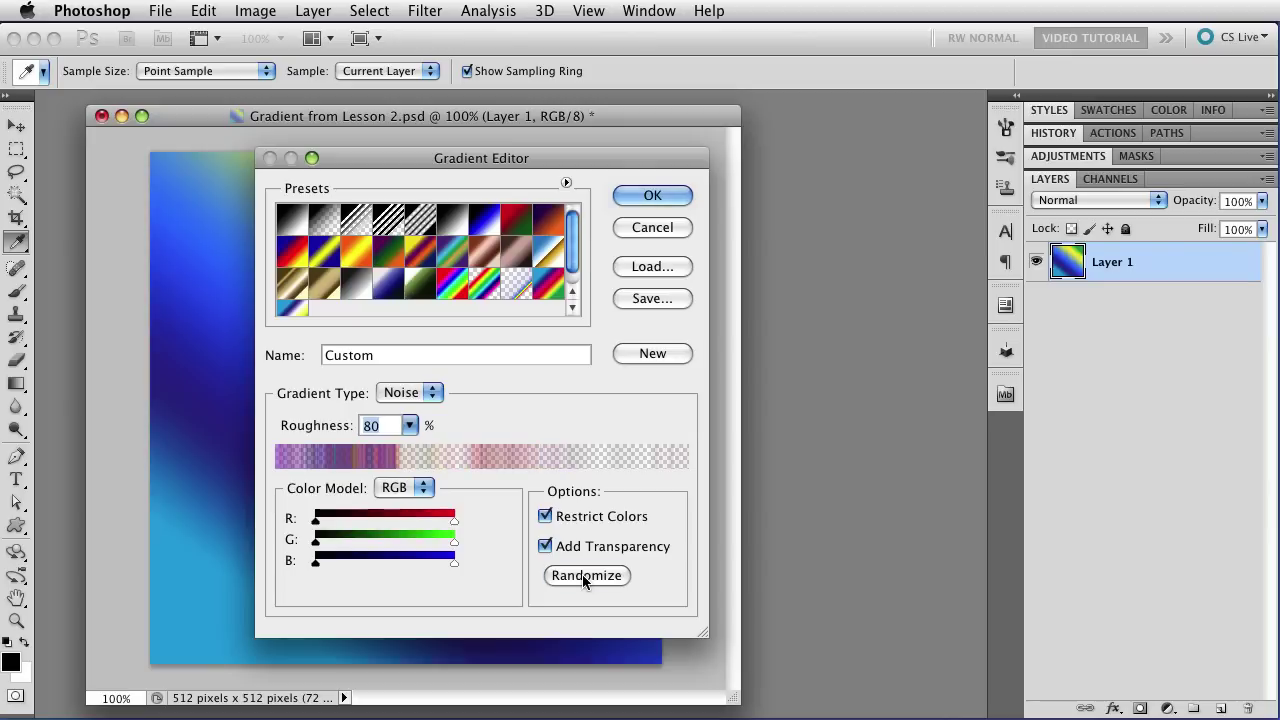
{"action": "left_click", "coordinate": [584, 577]}
{"action": "left_click", "coordinate": [584, 577]}
{"action": "left_click", "coordinate": [584, 577]}
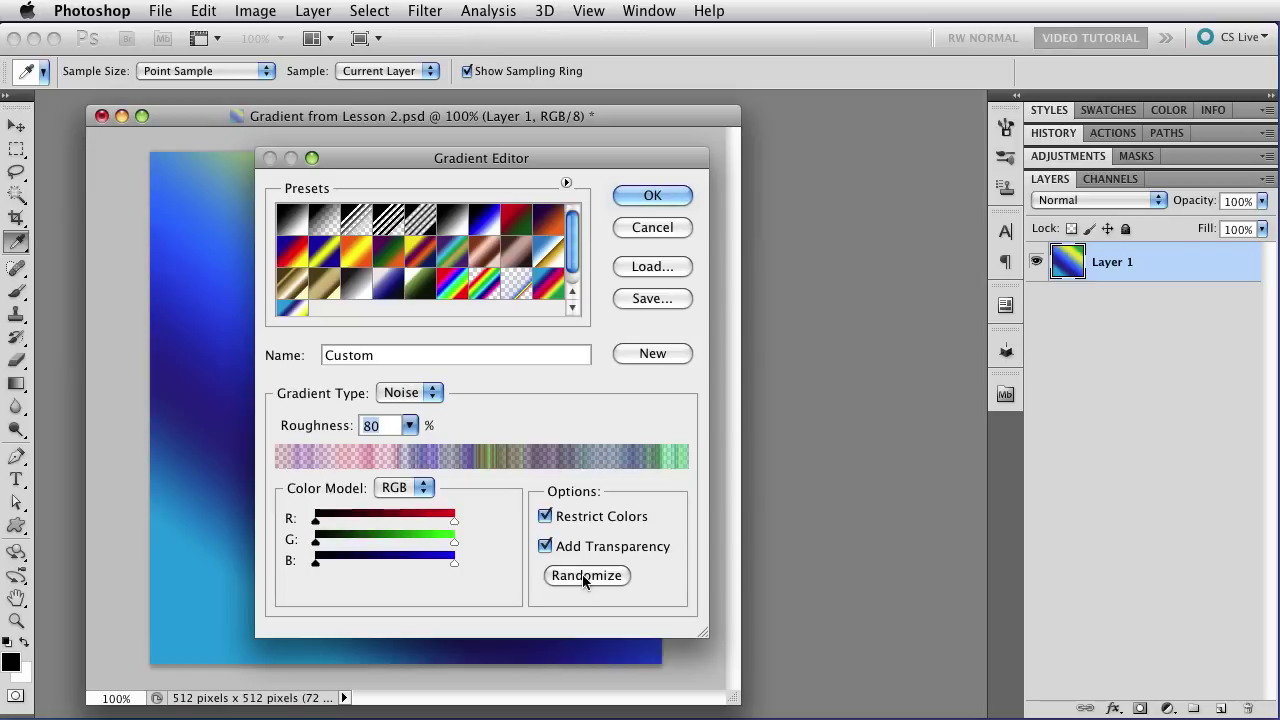
{"action": "left_click", "coordinate": [585, 577]}
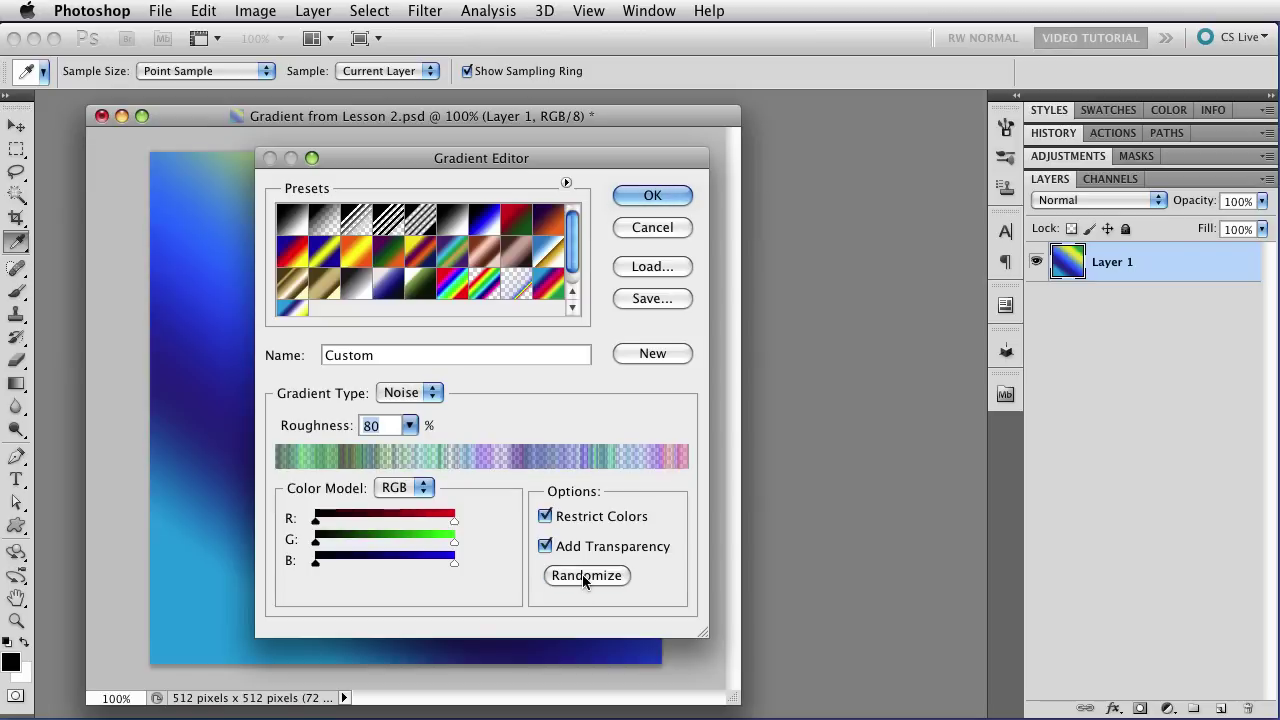
{"action": "left_click", "coordinate": [585, 577]}
{"action": "left_click", "coordinate": [585, 577]}
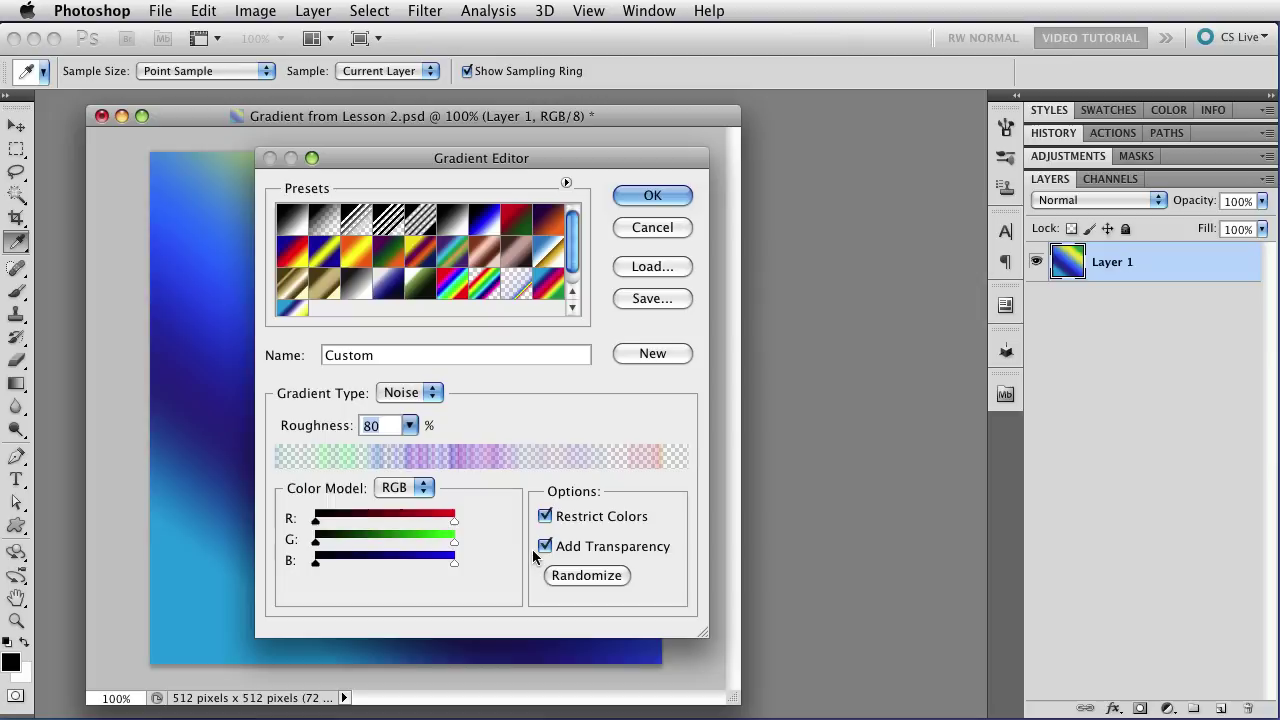
{"action": "left_click", "coordinate": [540, 547]}
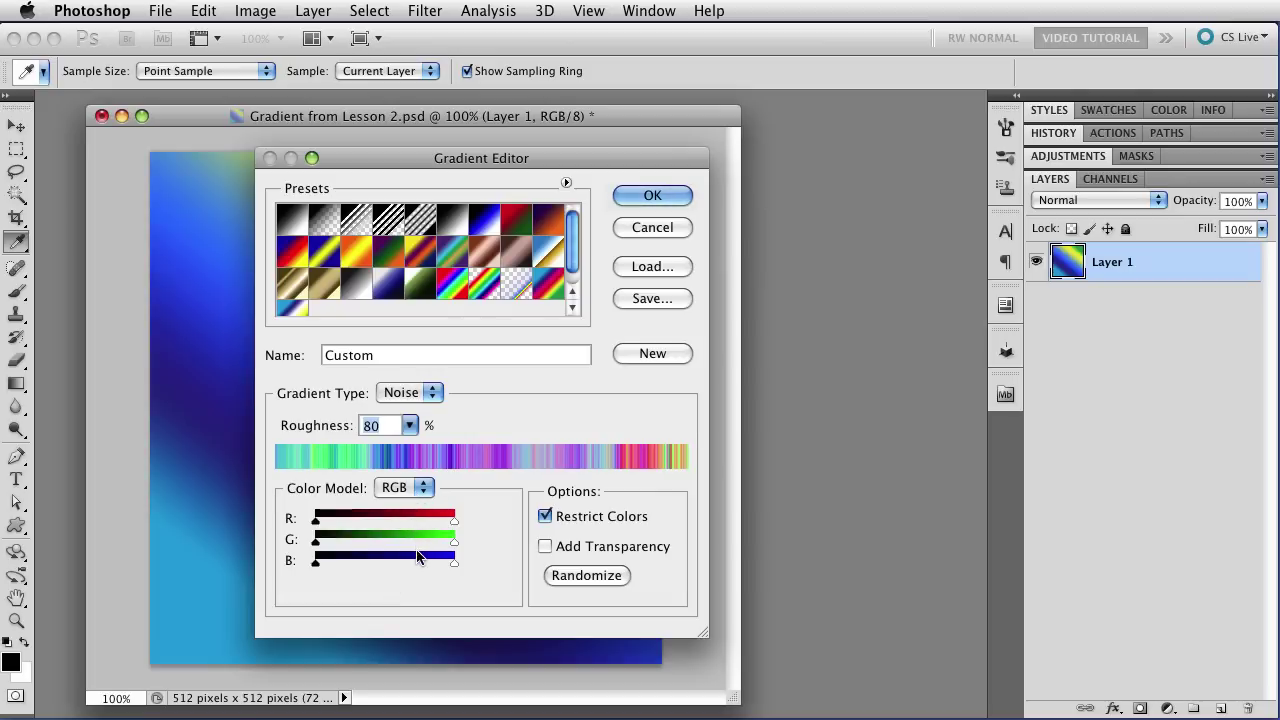
- Switch the noise gradient's colour model to HSB, then to LAB
{"action": "left_click", "coordinate": [424, 488]}
{"action": "left_click", "coordinate": [393, 505]}
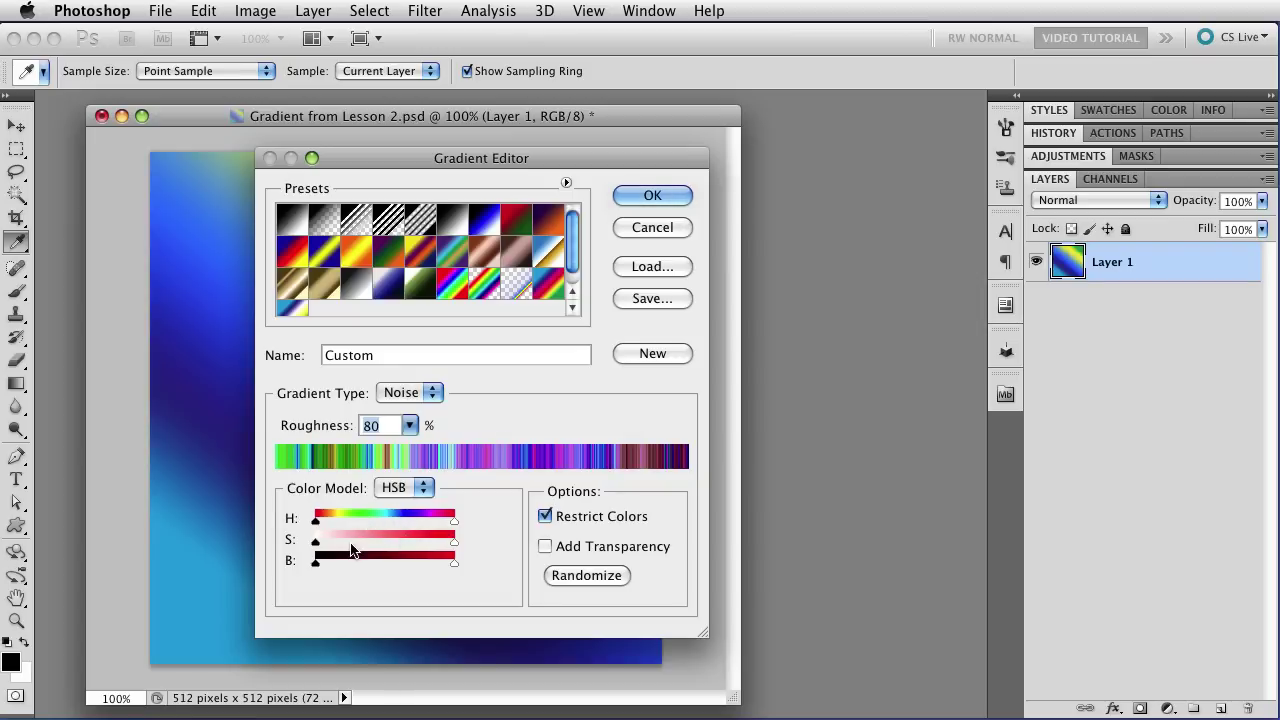
{"action": "left_click", "coordinate": [408, 487]}
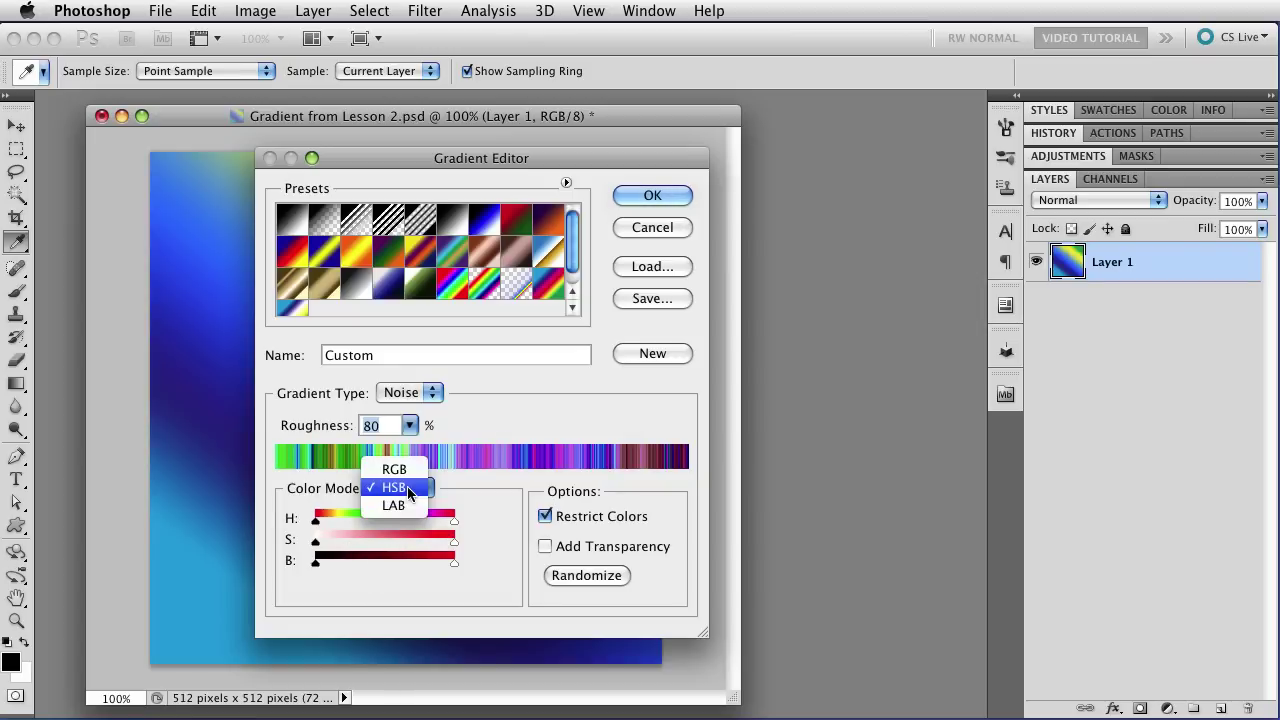
{"action": "left_click", "coordinate": [405, 505]}
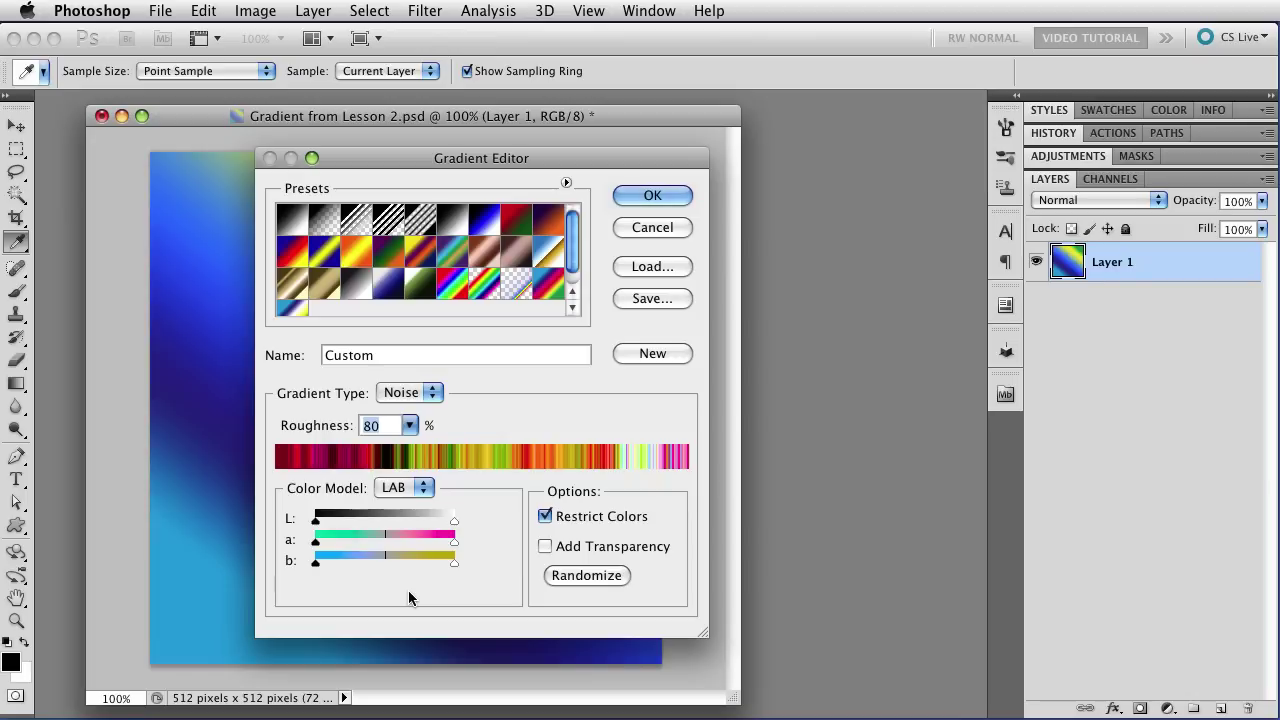
{"action": "left_click", "coordinate": [378, 490]}
- Switch to RGB and limit colours to purples by lowering green max and raising red and blue minimums
{"action": "left_click", "coordinate": [389, 449]}
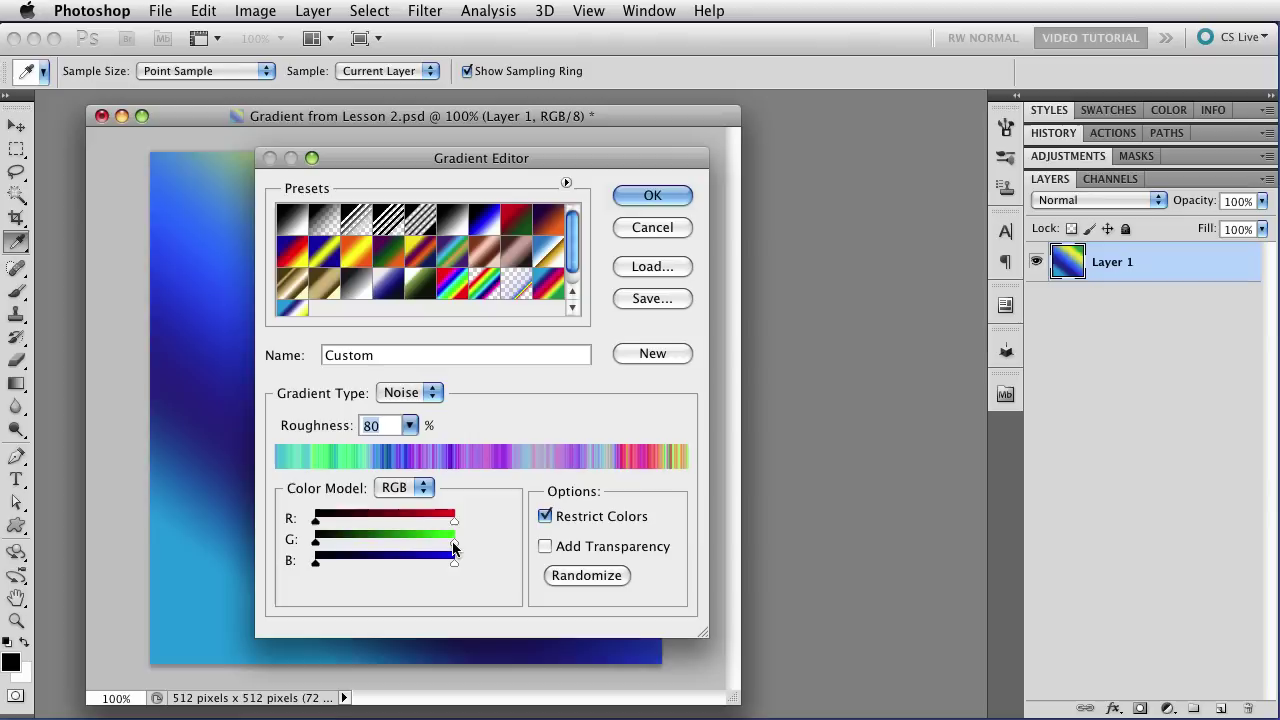
{"action": "left_click_drag", "start_coordinate": [454, 546], "coordinate": [313, 543]}
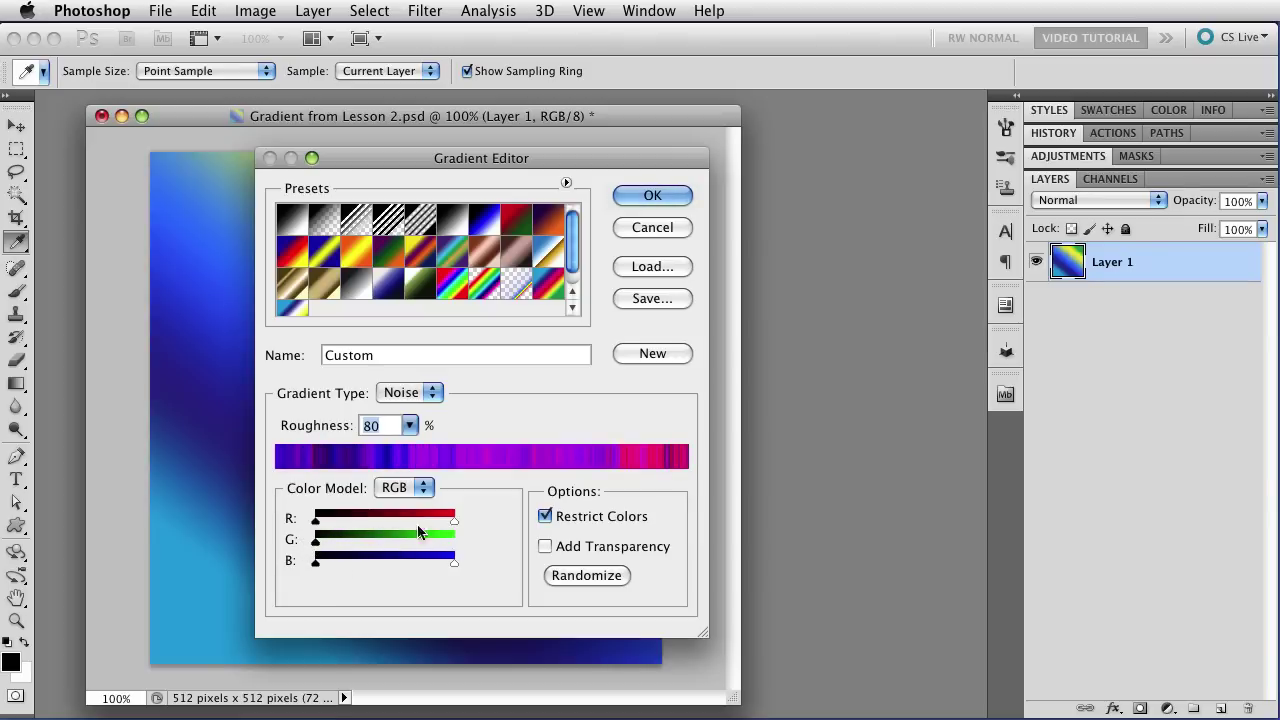
{"action": "left_click_drag", "start_coordinate": [317, 528], "coordinate": [383, 530]}
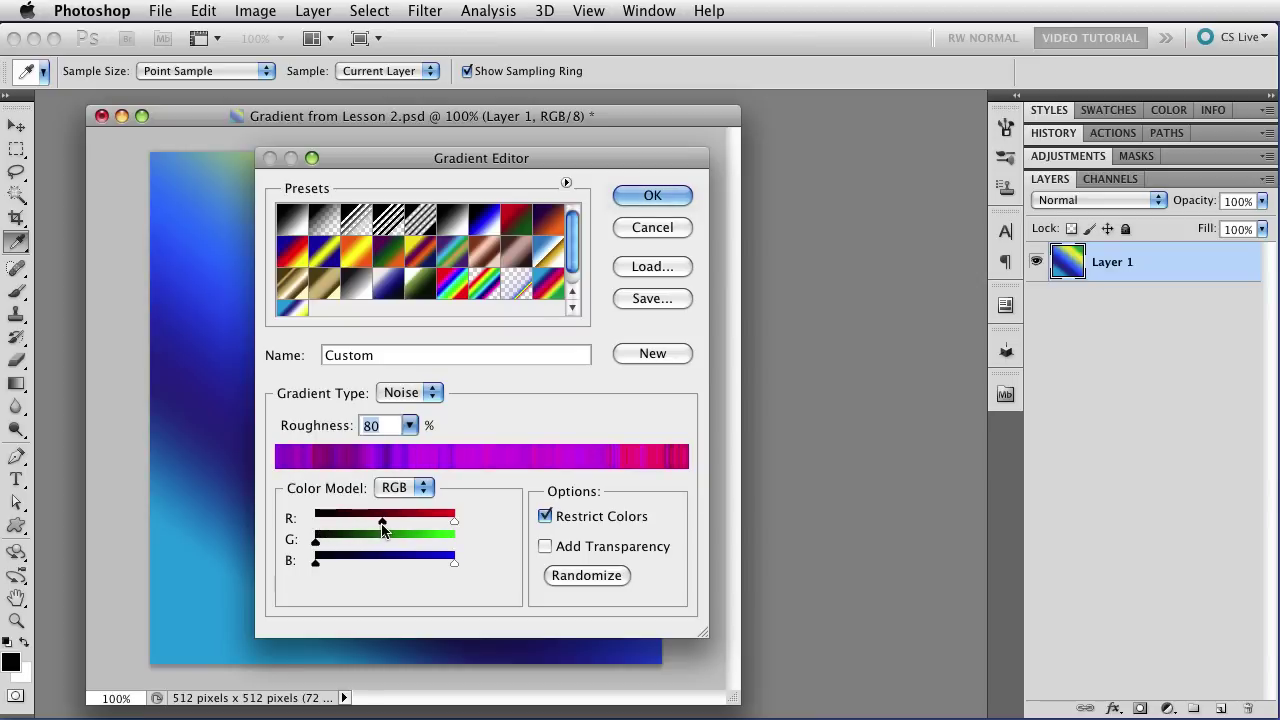
{"action": "left_click_drag", "start_coordinate": [316, 566], "coordinate": [381, 573]}
- Randomize the purple-magenta noise gradient eleven times
{"action": "left_click", "coordinate": [572, 578]}
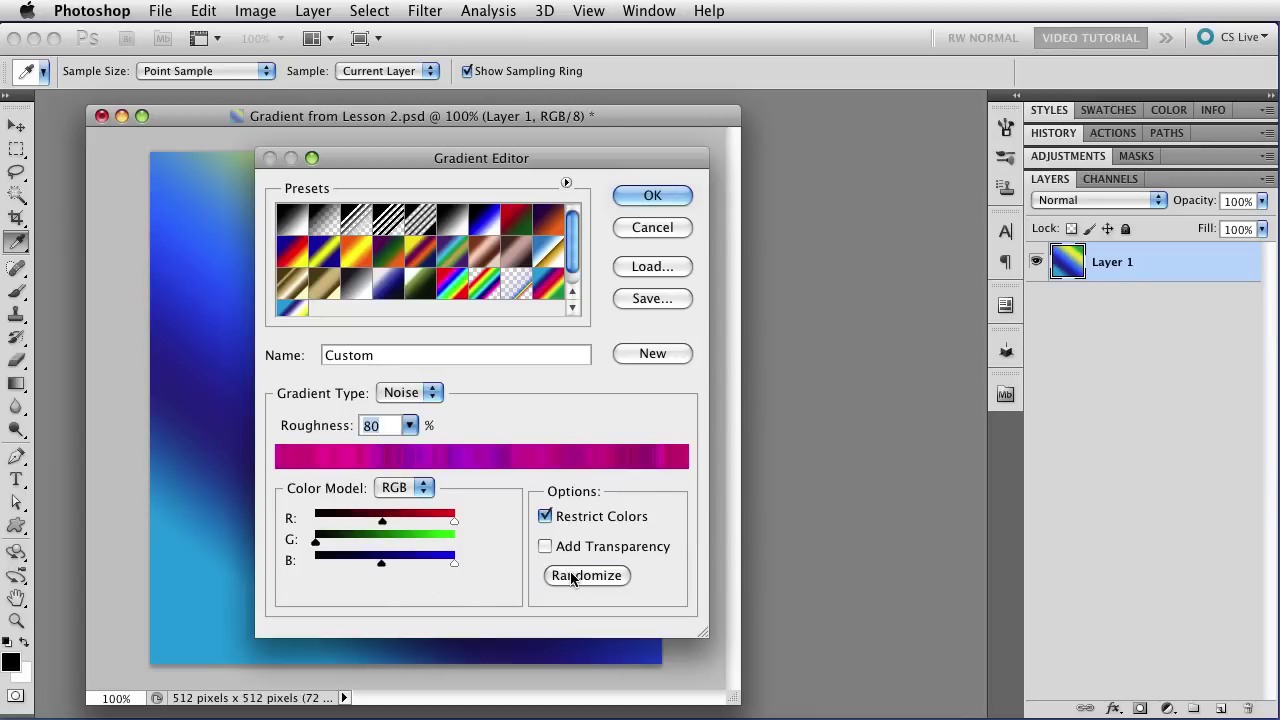
{"action": "left_click", "coordinate": [572, 578]}
{"action": "left_click", "coordinate": [572, 578]}
{"action": "left_click", "coordinate": [572, 578]}
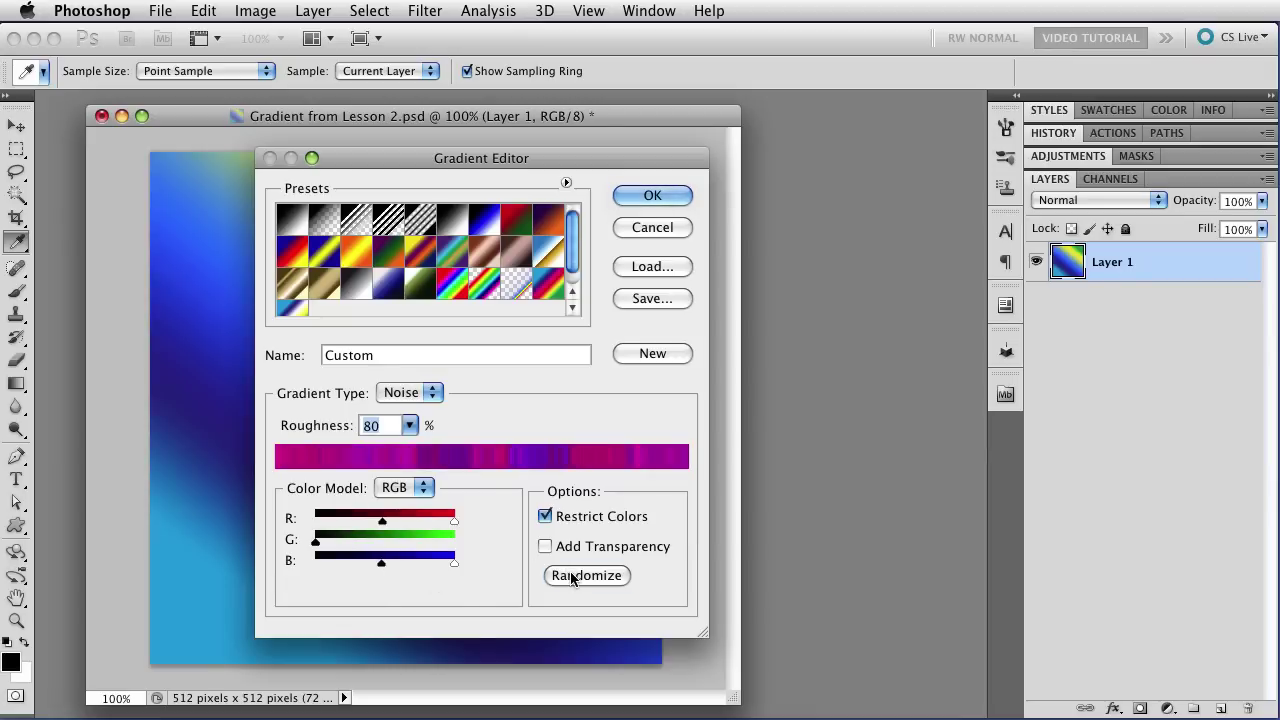
{"action": "left_click", "coordinate": [572, 578]}
{"action": "left_click", "coordinate": [572, 578]}
{"action": "left_click", "coordinate": [572, 578]}
{"action": "left_click", "coordinate": [572, 578]}
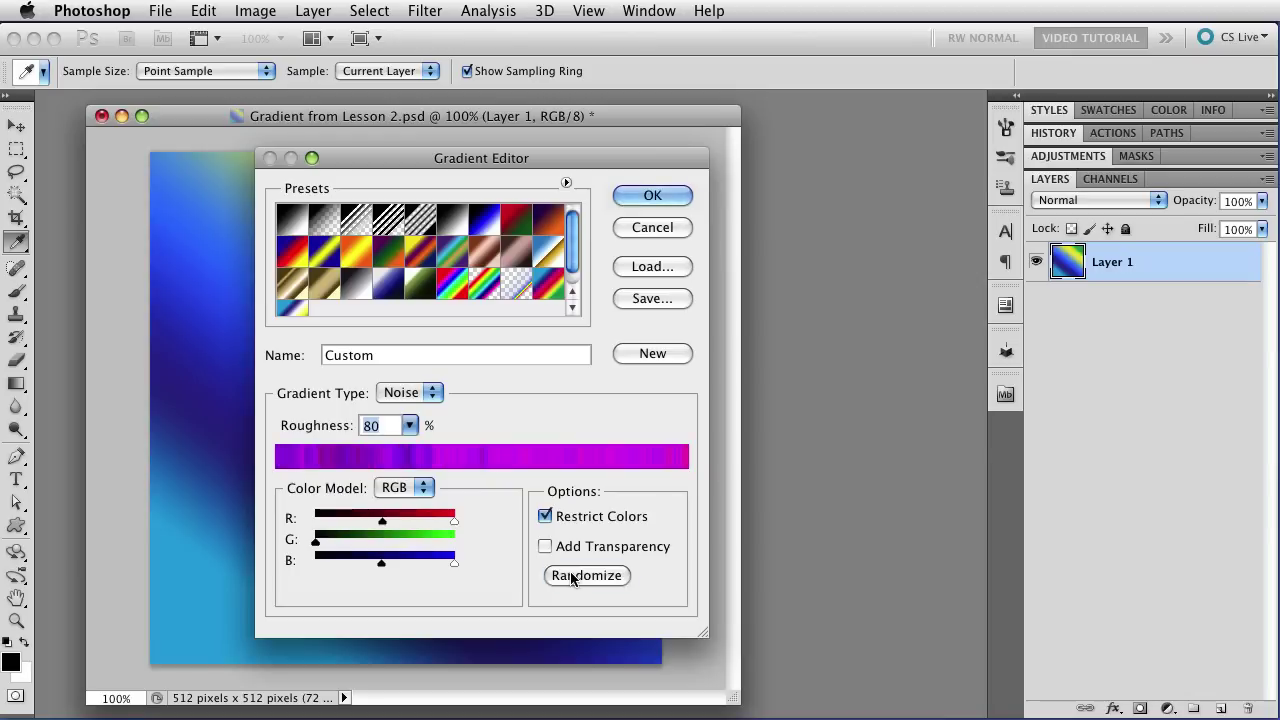
{"action": "left_click", "coordinate": [572, 578]}
{"action": "left_click", "coordinate": [572, 578]}
{"action": "left_click", "coordinate": [572, 578]}
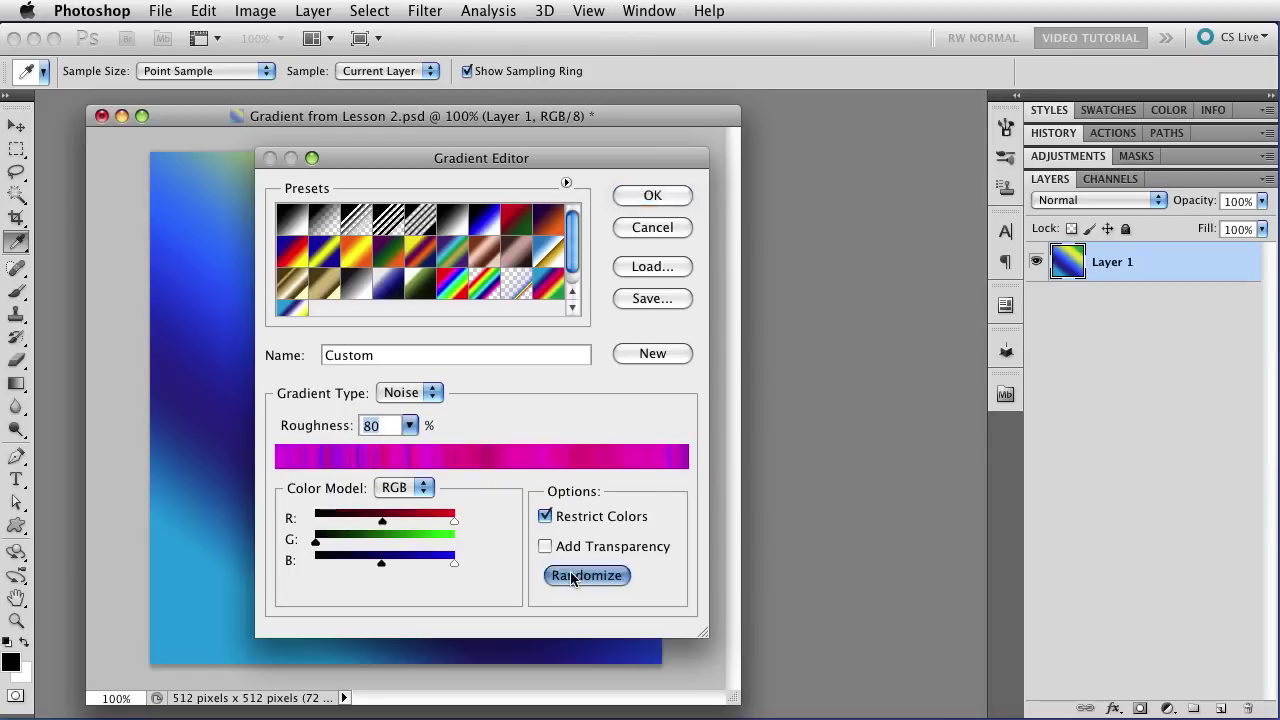
{"action": "left_click", "coordinate": [392, 488]}
- Set the colour model to HSB and randomize eleven greyscale variations
{"action": "left_click", "coordinate": [393, 505]}
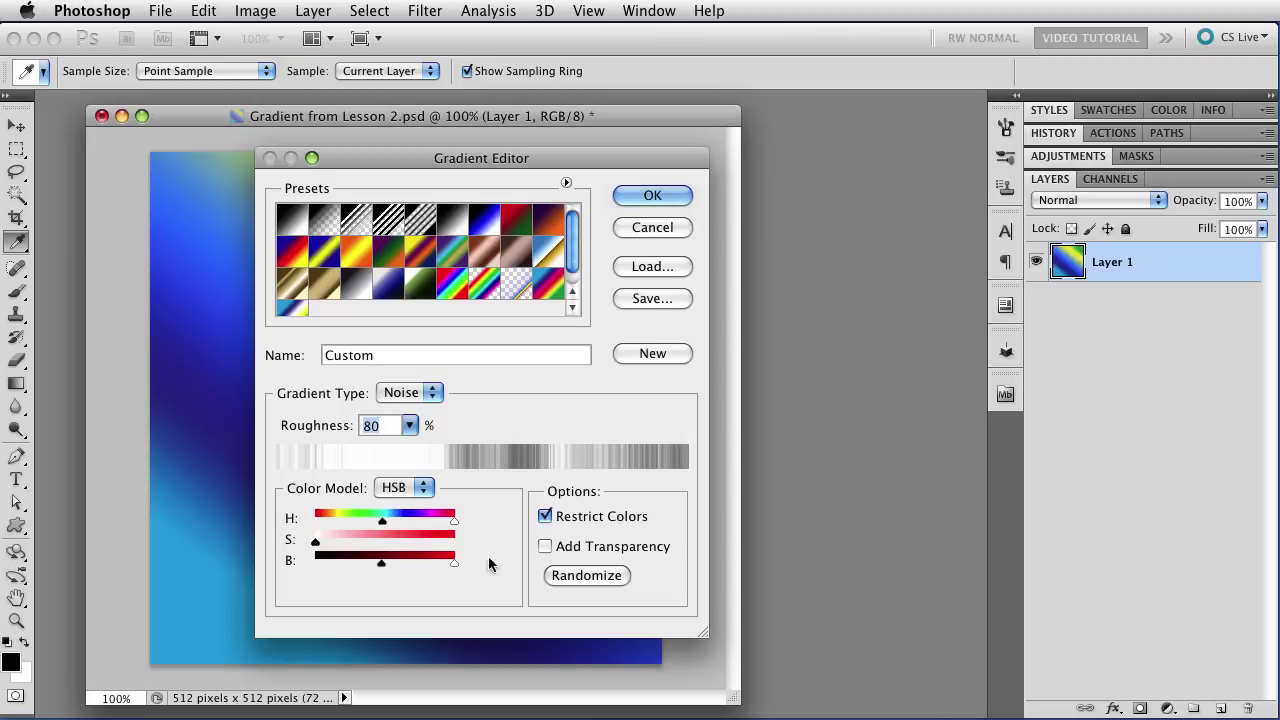
{"action": "left_click", "coordinate": [589, 575]}
{"action": "left_click", "coordinate": [590, 576]}
{"action": "left_click", "coordinate": [589, 575]}
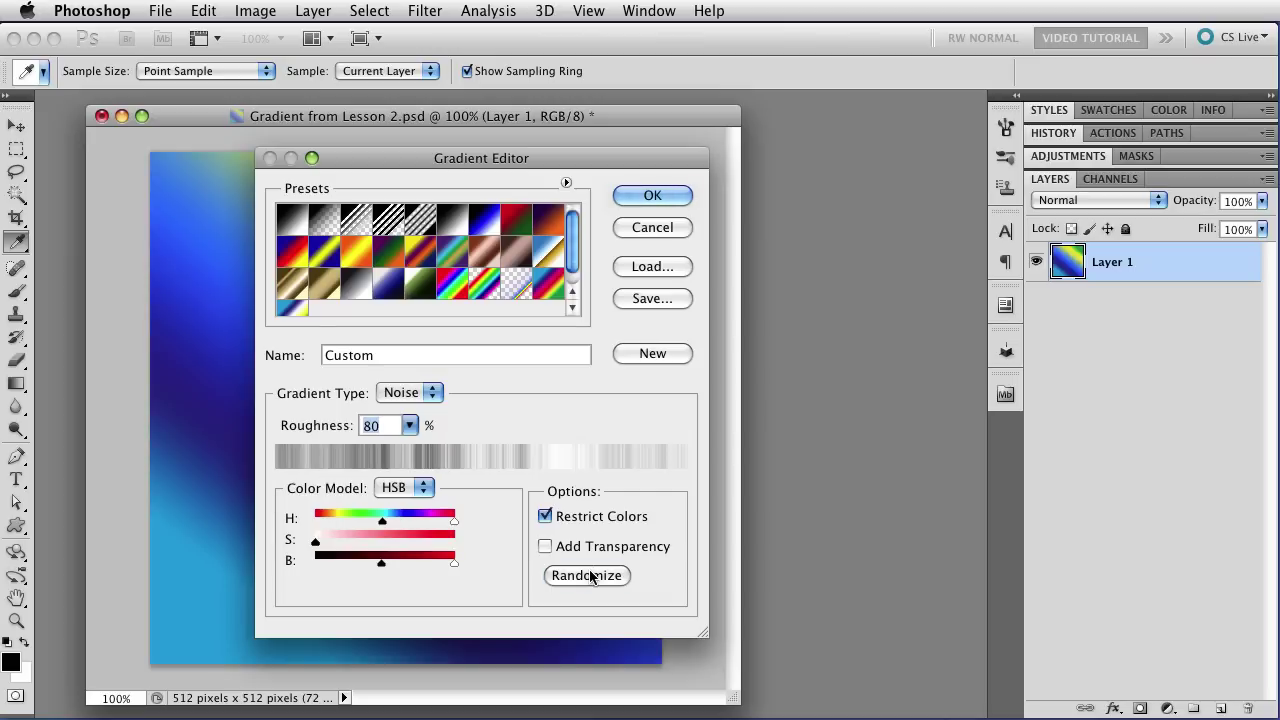
{"action": "left_click", "coordinate": [589, 575]}
{"action": "left_click", "coordinate": [589, 575]}
{"action": "left_click", "coordinate": [589, 575]}
{"action": "left_click", "coordinate": [589, 575]}
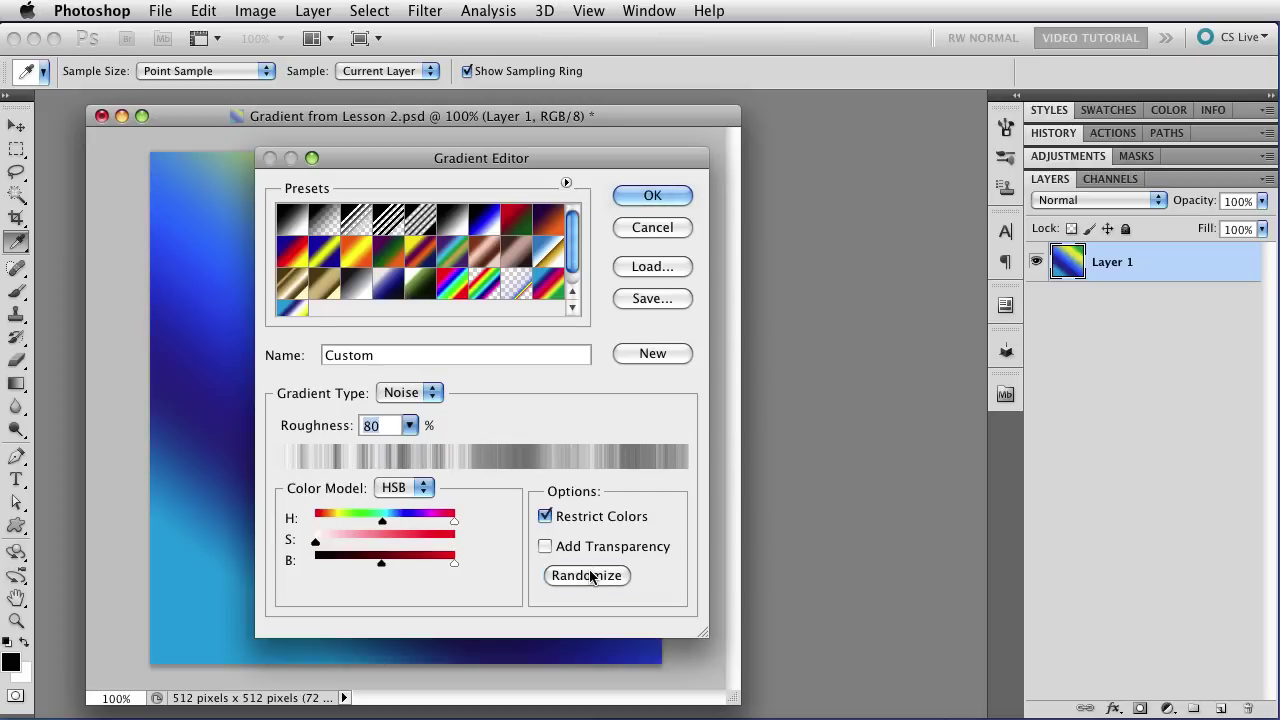
{"action": "left_click", "coordinate": [589, 575]}
{"action": "left_click", "coordinate": [589, 575]}
{"action": "left_click", "coordinate": [589, 575]}
{"action": "left_click", "coordinate": [589, 575]}
{"action": "left_click", "coordinate": [589, 575]}
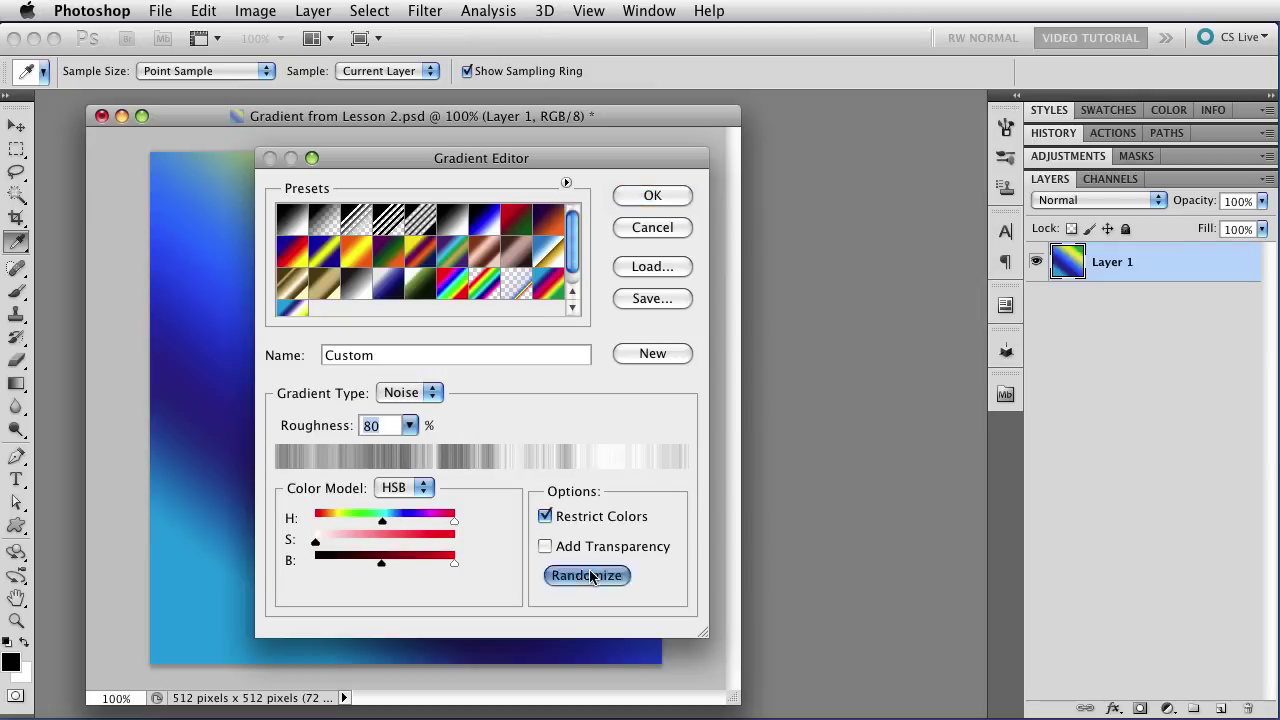
- Set the colour model to LAB and randomize seven times into green and cyan stripes
{"action": "left_click", "coordinate": [408, 488]}
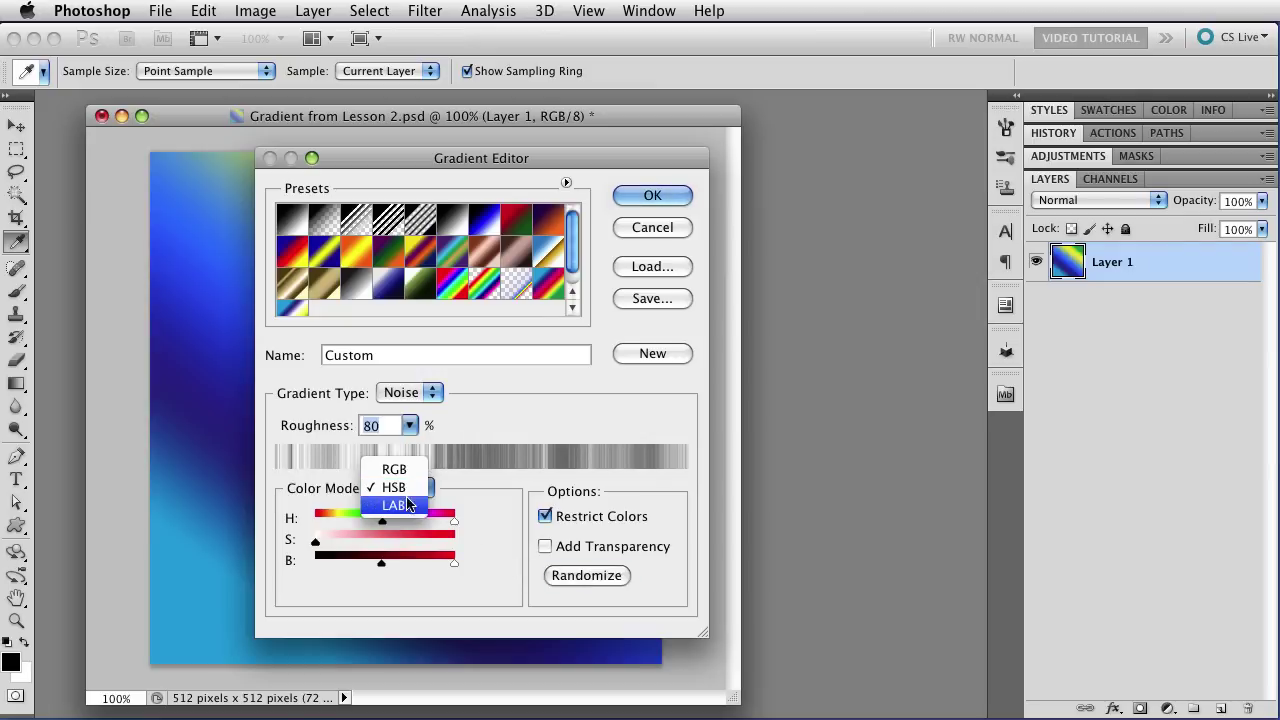
{"action": "left_click", "coordinate": [408, 505]}
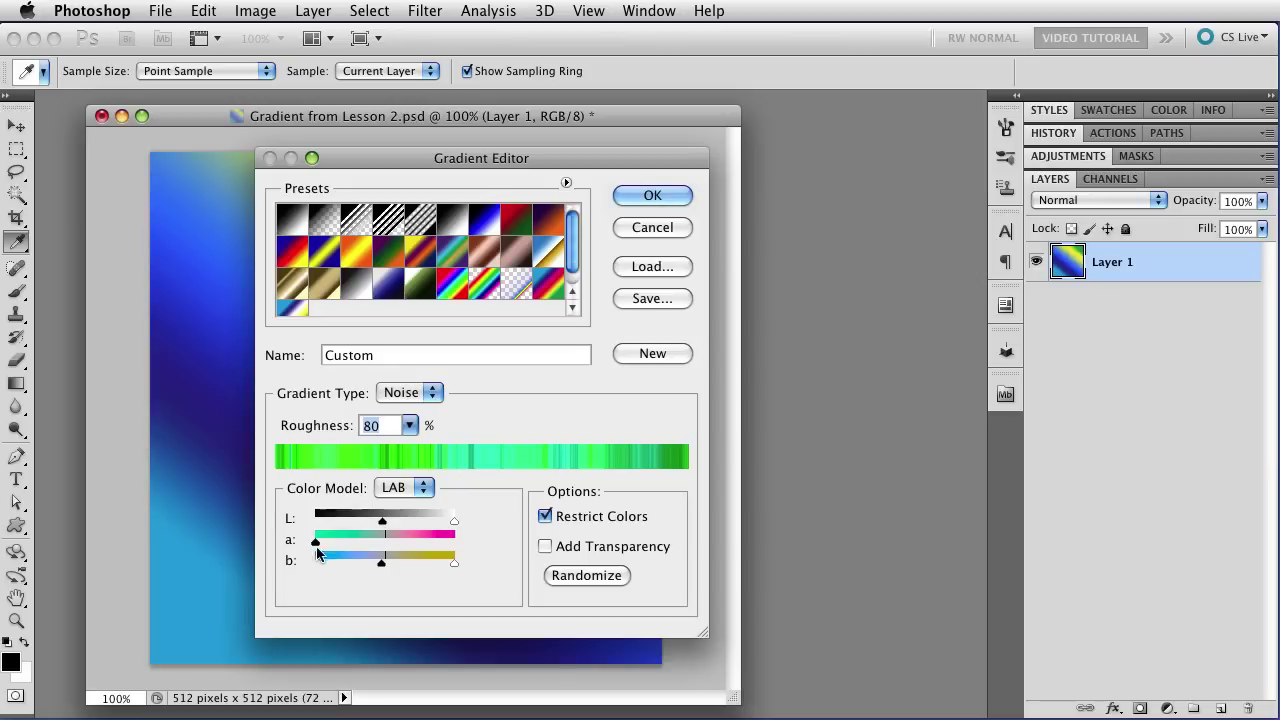
{"action": "left_click", "coordinate": [597, 575]}
{"action": "left_click", "coordinate": [595, 573]}
{"action": "left_click", "coordinate": [595, 573]}
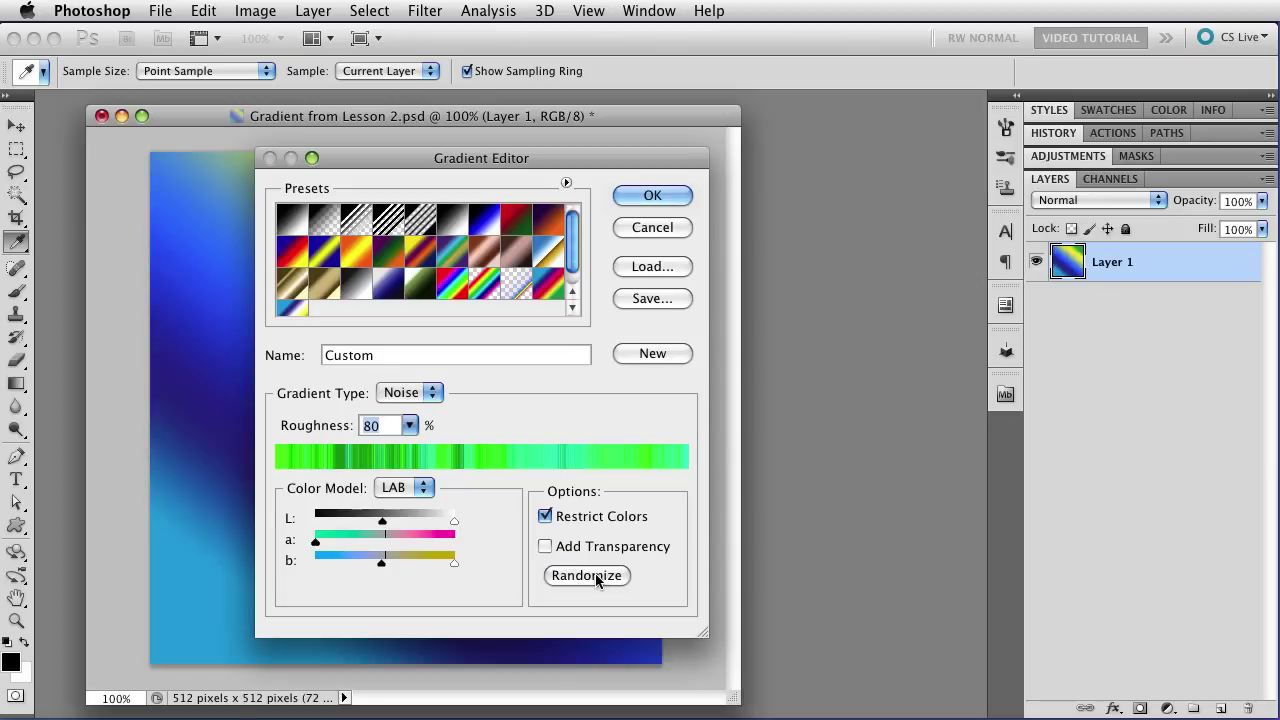
{"action": "left_click", "coordinate": [595, 573]}
{"action": "left_click", "coordinate": [595, 573]}
{"action": "left_click", "coordinate": [595, 573]}
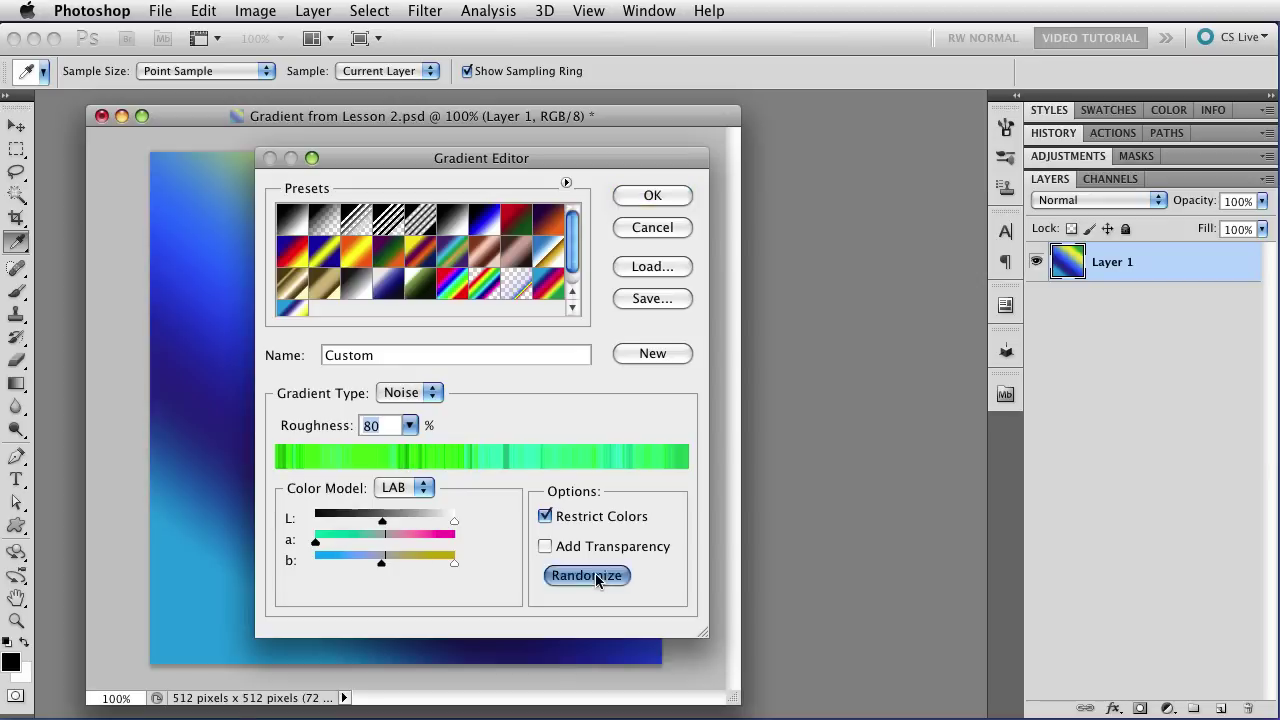
{"action": "left_click", "coordinate": [595, 573]}
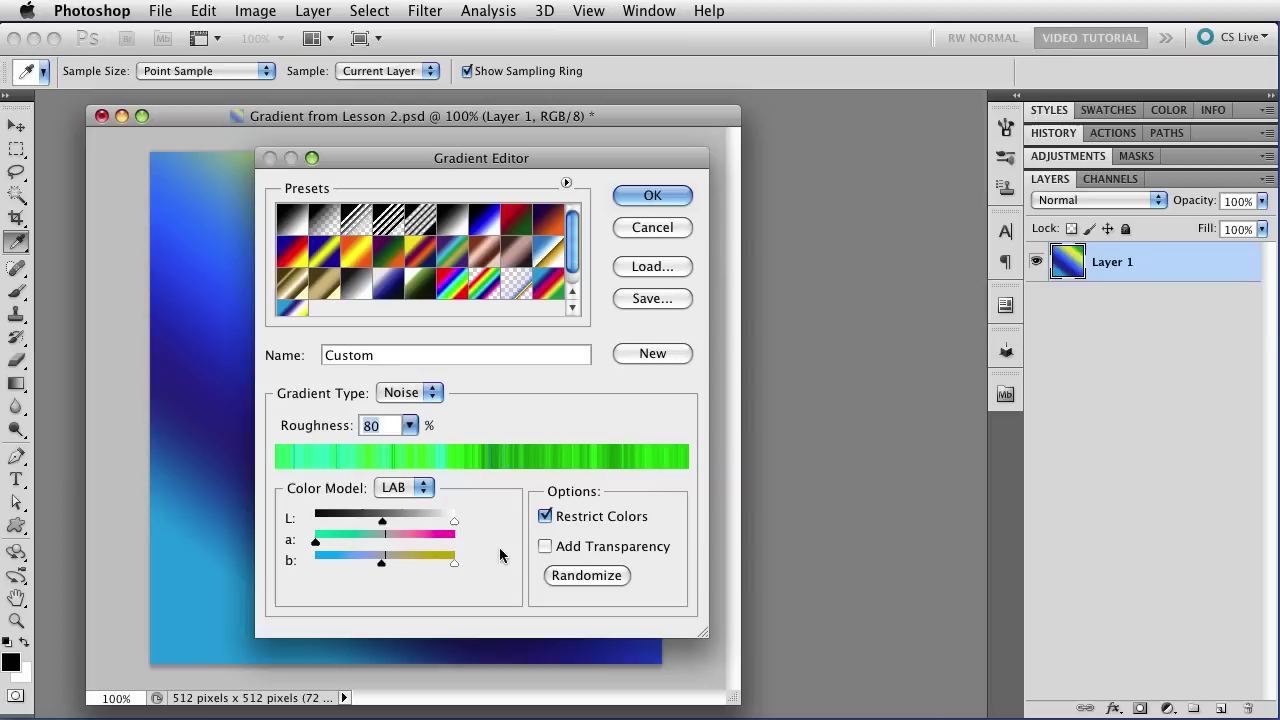
{"action": "left_click", "coordinate": [381, 489]}
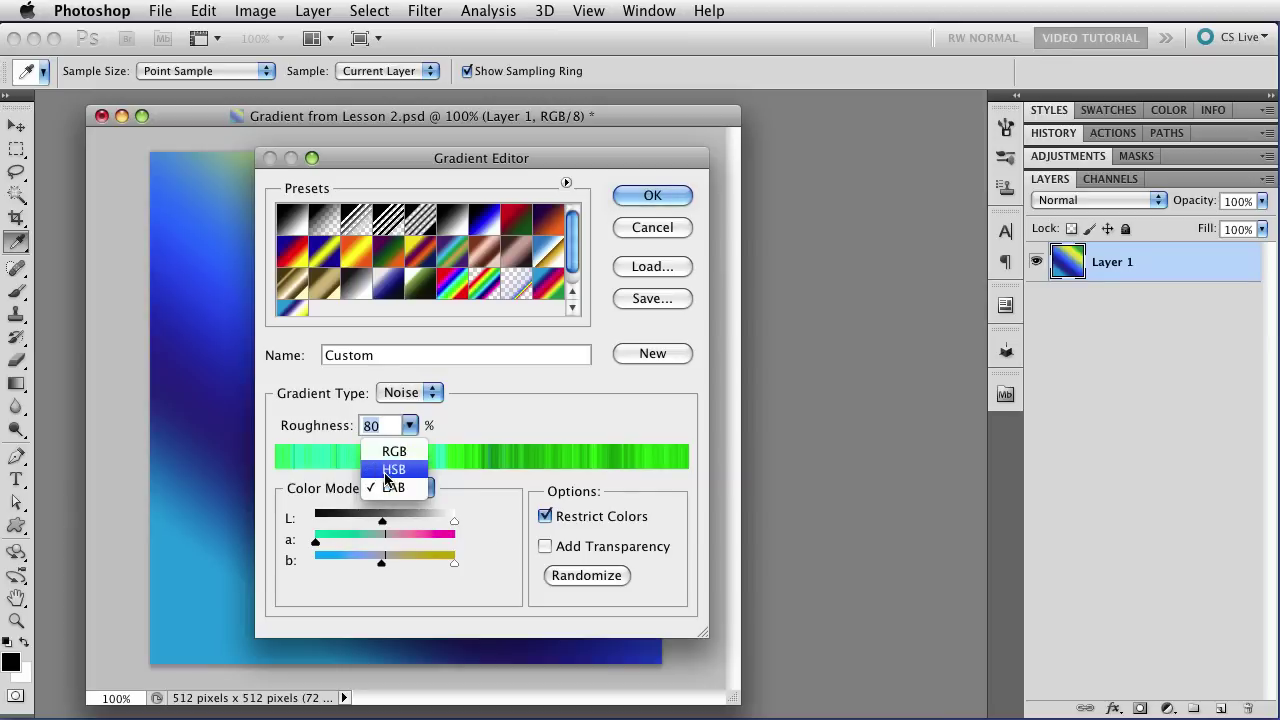
- Switch the noise gradient to HSB, widen saturation and brightness fully, and trim the red hue end
{"action": "left_click", "coordinate": [392, 467]}
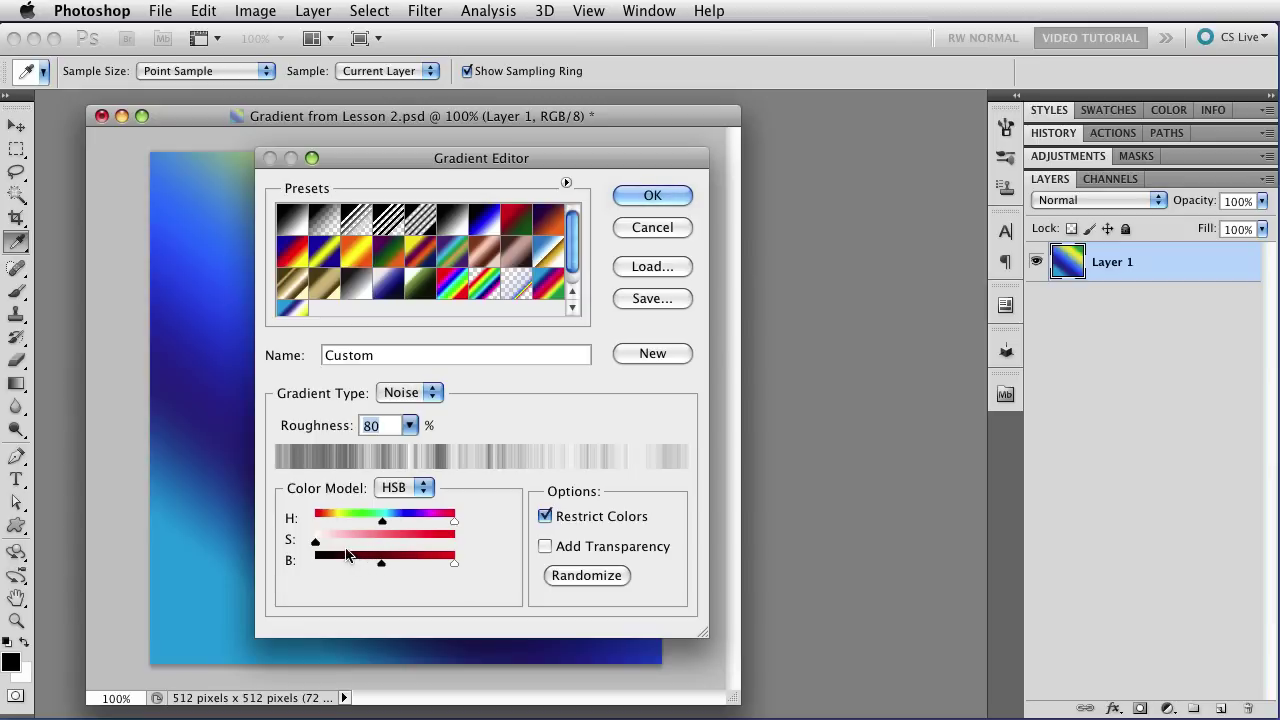
{"action": "left_click_drag", "start_coordinate": [323, 546], "coordinate": [466, 545]}
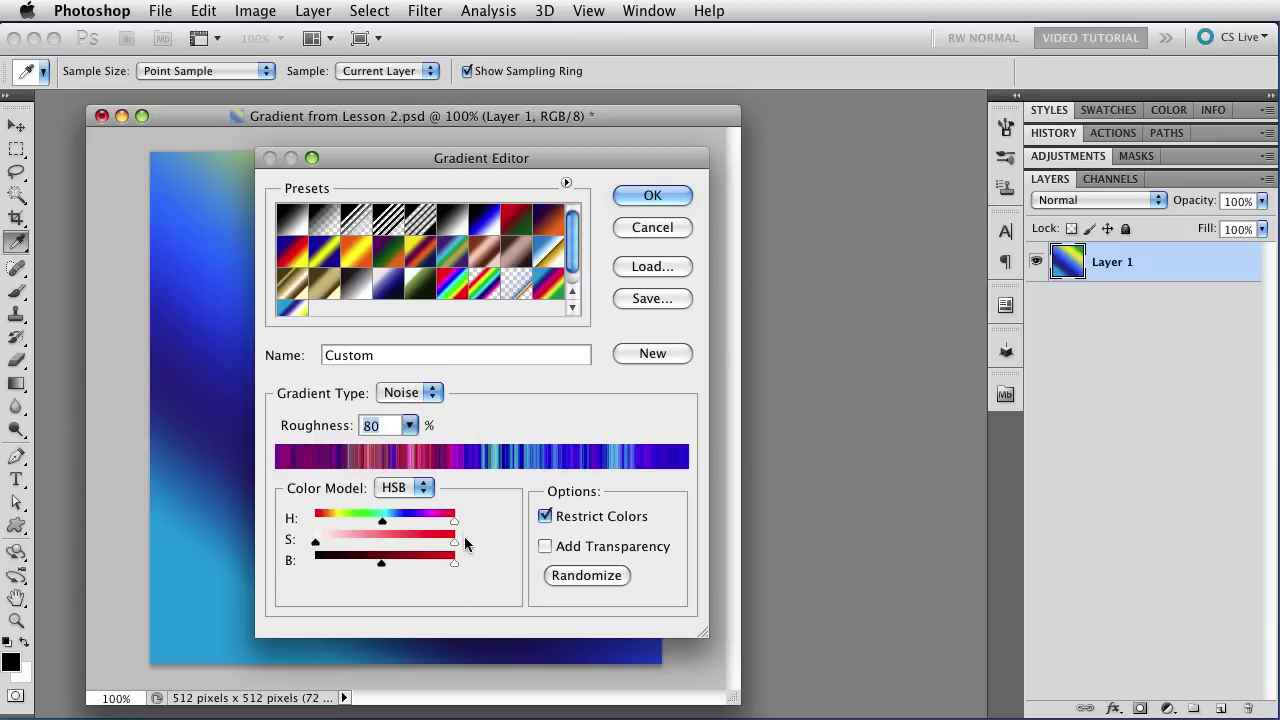
{"action": "left_click_drag", "start_coordinate": [381, 565], "coordinate": [315, 565]}
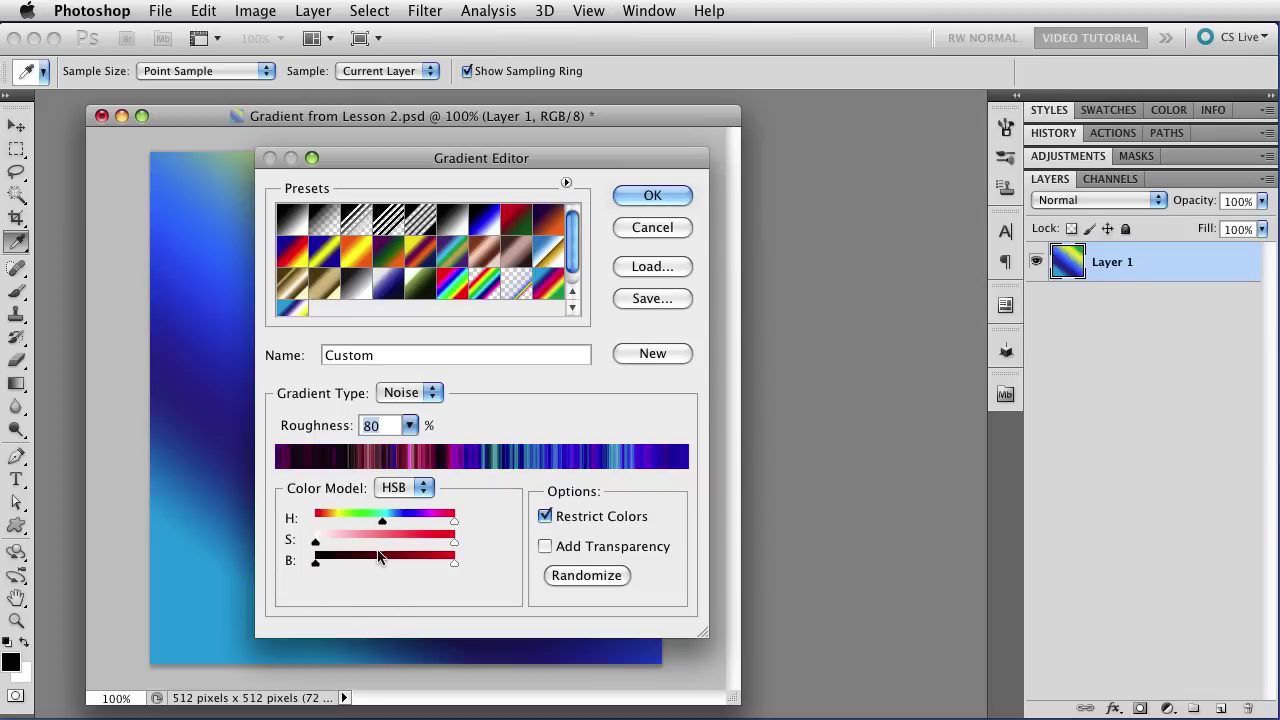
{"action": "left_click_drag", "start_coordinate": [382, 521], "coordinate": [332, 524]}
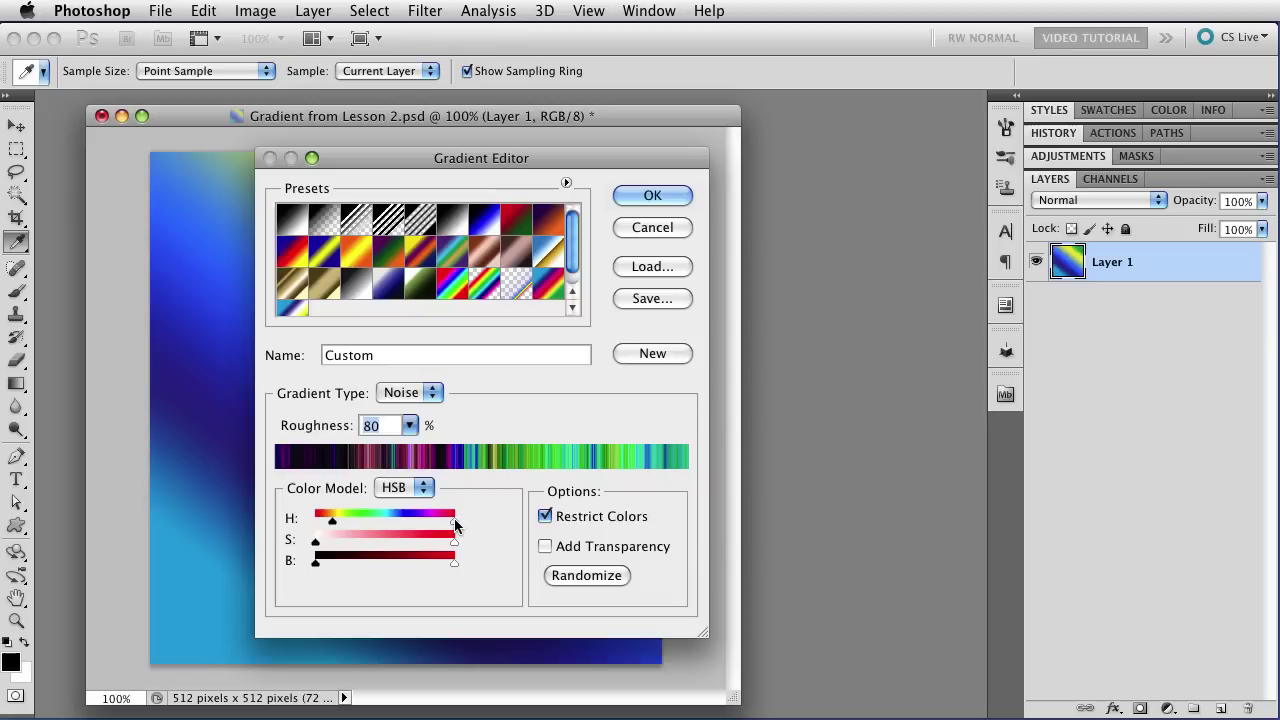
- Narrow the HSB hue stops toward orange-yellow, producing black and gold stripes
{"action": "left_click_drag", "start_coordinate": [455, 524], "coordinate": [340, 529]}
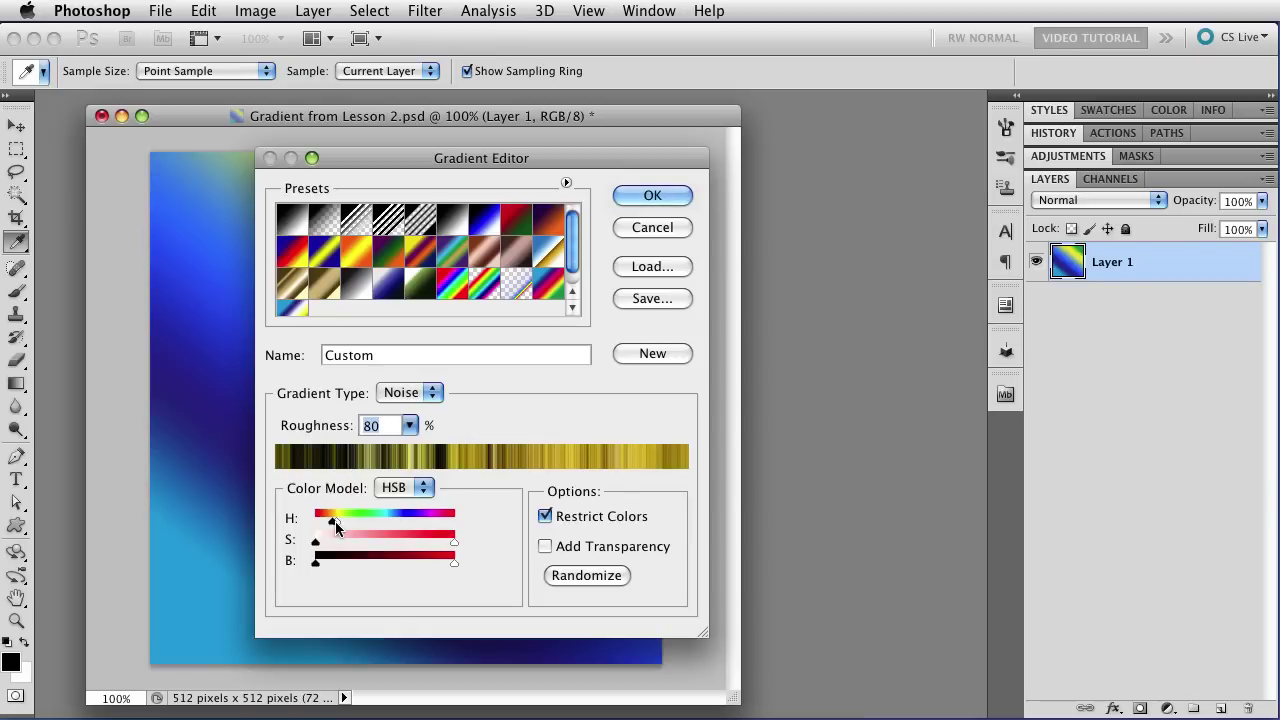
{"action": "left_click_drag", "start_coordinate": [335, 521], "coordinate": [330, 521]}
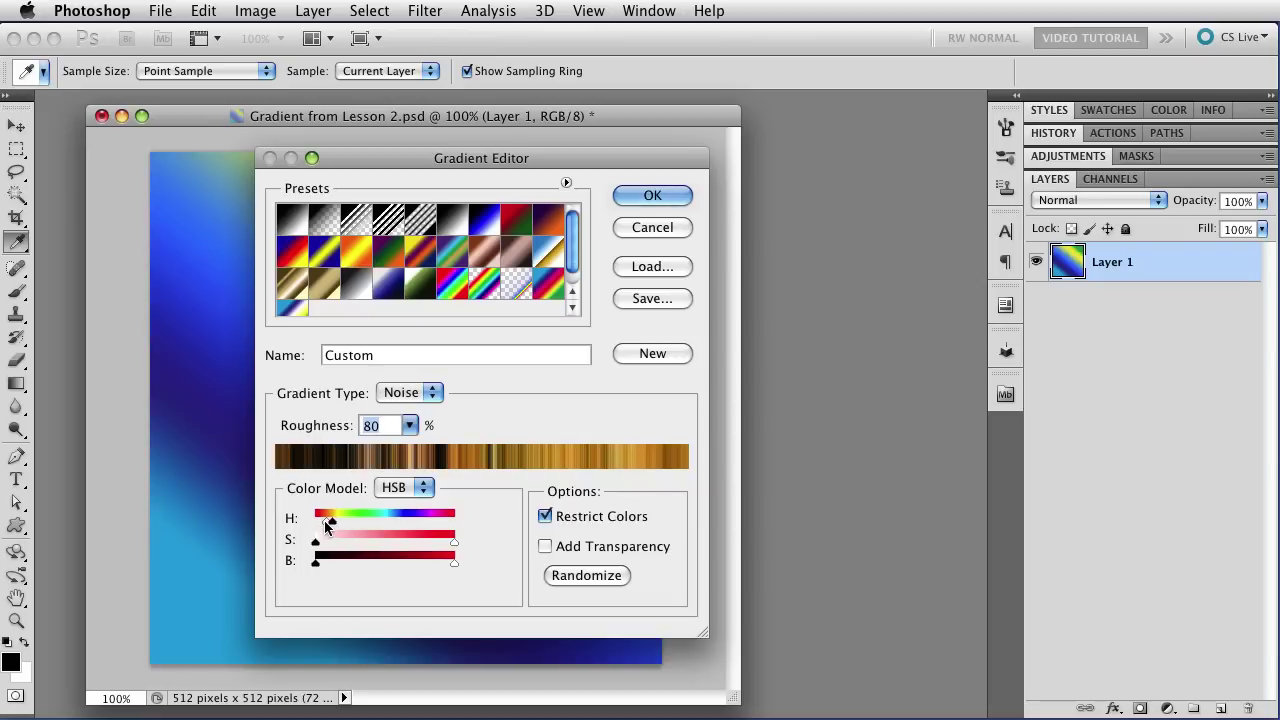
{"action": "left_click_drag", "start_coordinate": [326, 526], "coordinate": [336, 522]}
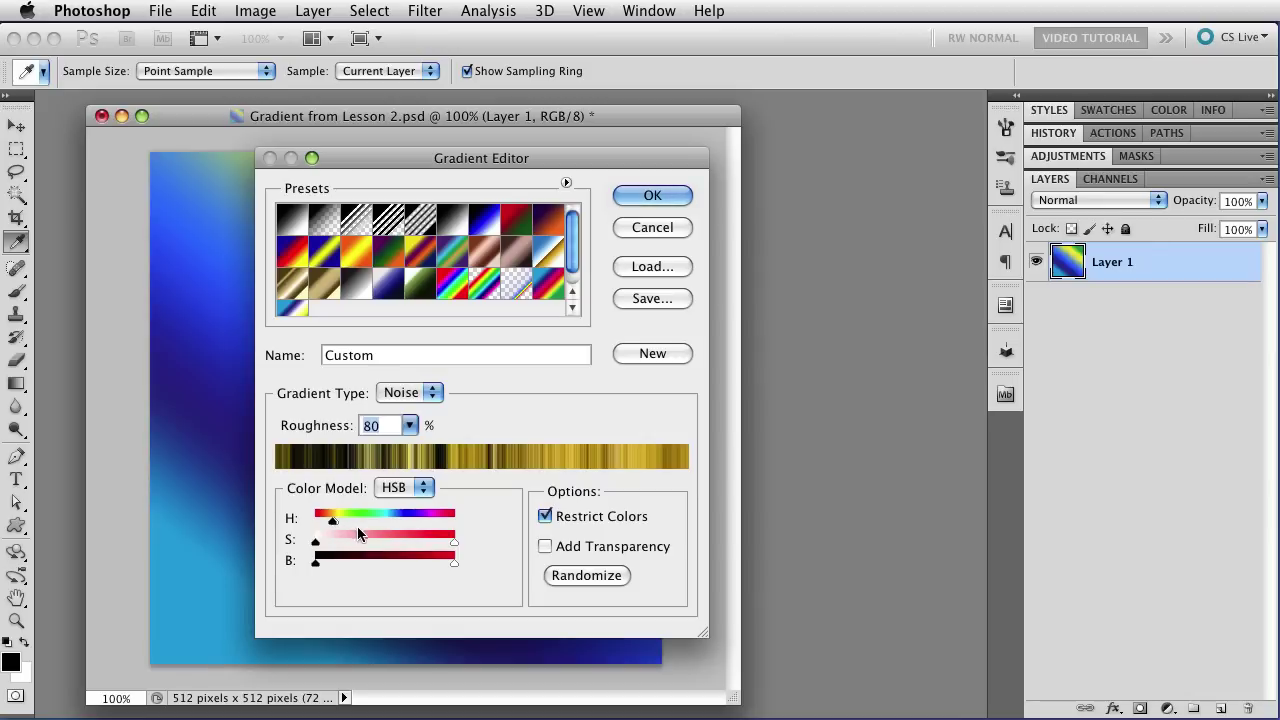
- Raise minimum saturation and brightness, then re-randomize until gold and brown stripes appear without black
{"action": "left_click", "coordinate": [557, 575]}
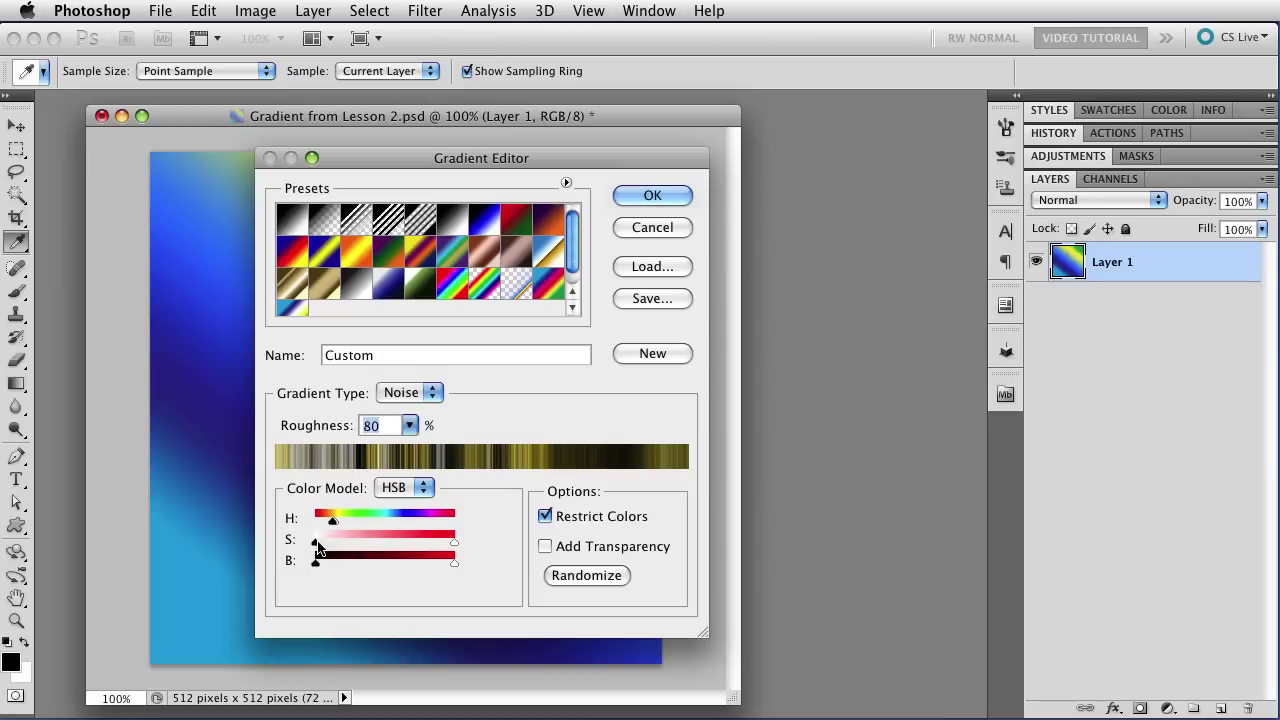
{"action": "left_click_drag", "start_coordinate": [317, 541], "coordinate": [381, 546]}
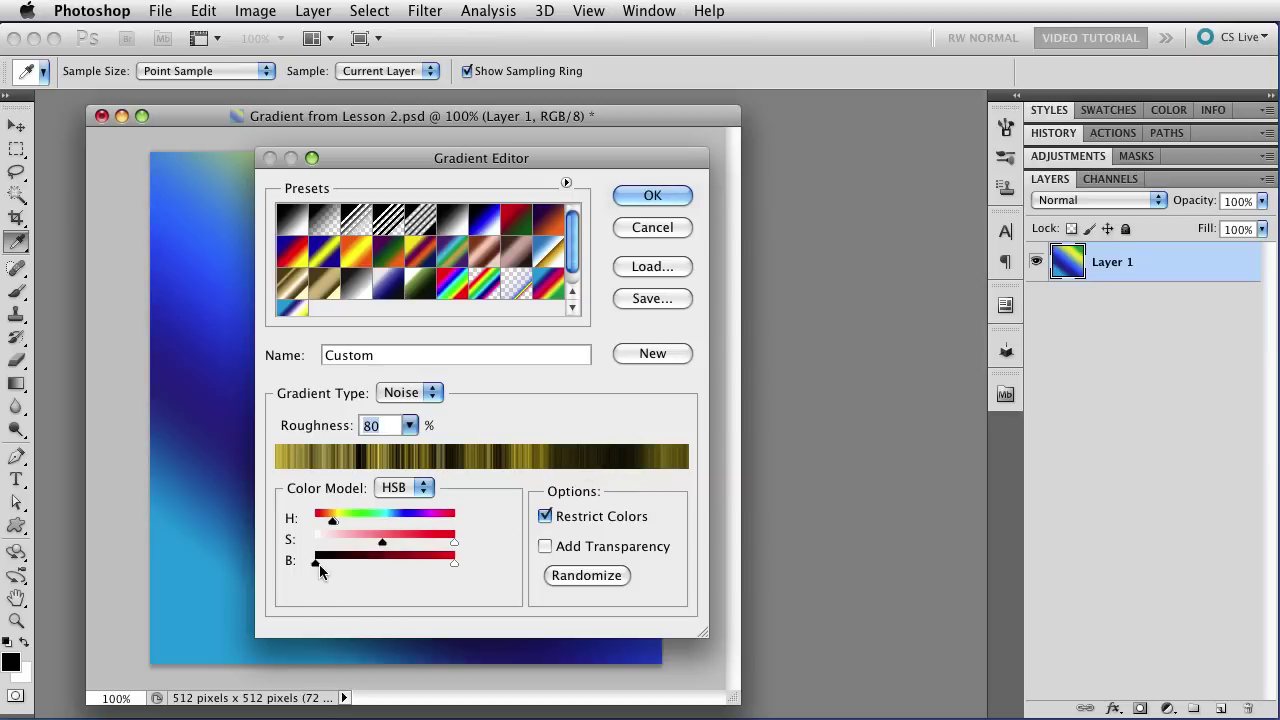
{"action": "left_click_drag", "start_coordinate": [319, 563], "coordinate": [381, 572]}
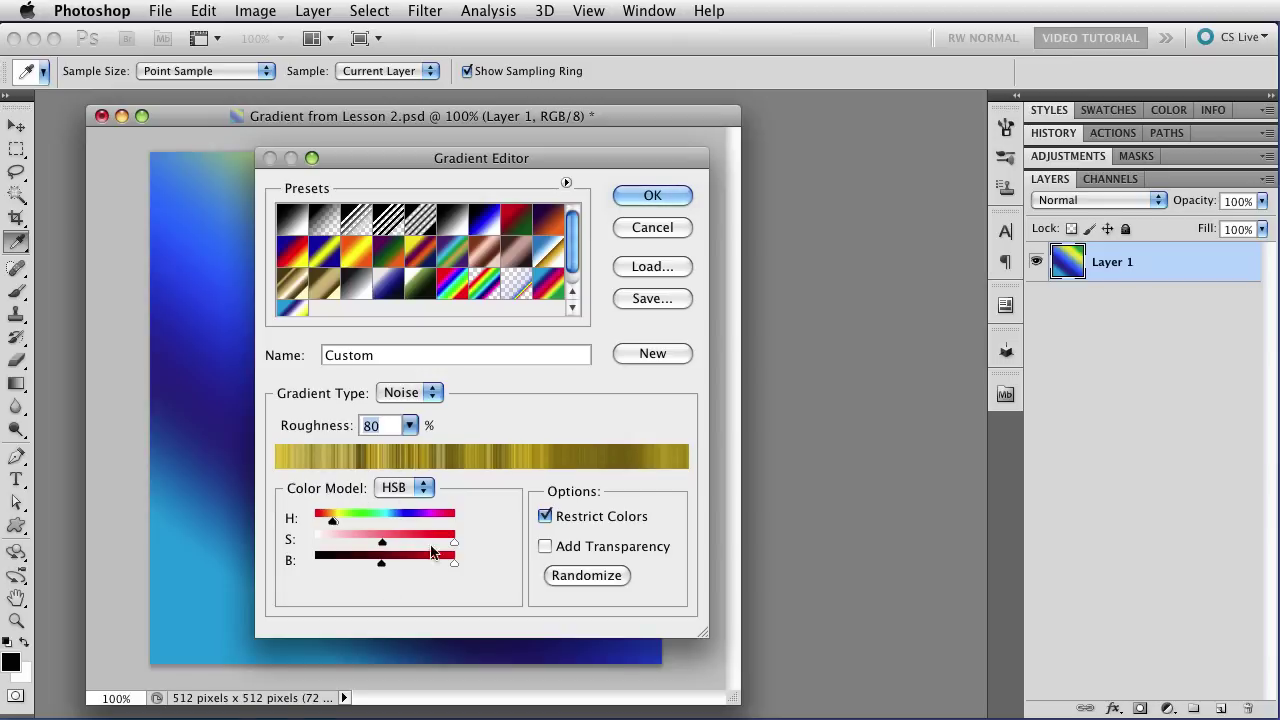
{"action": "left_click", "coordinate": [573, 577]}
{"action": "left_click", "coordinate": [573, 577]}
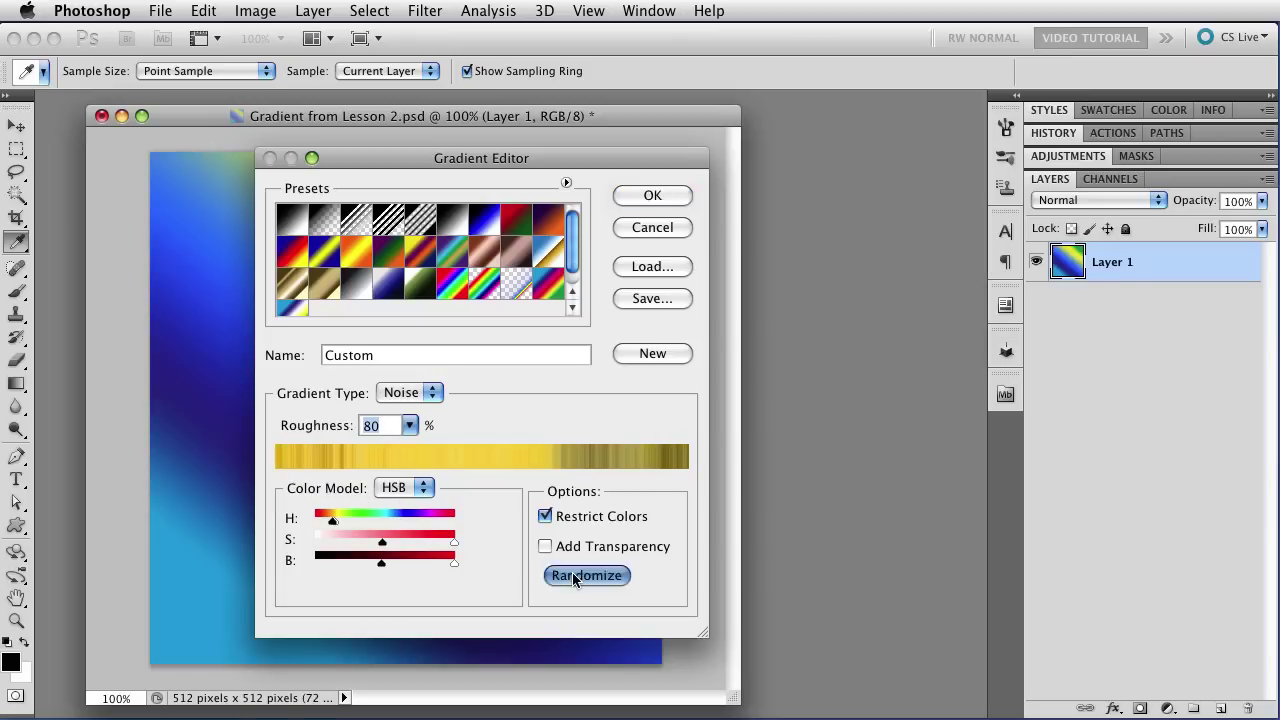
{"action": "left_click", "coordinate": [574, 577]}
{"action": "left_click", "coordinate": [574, 578]}
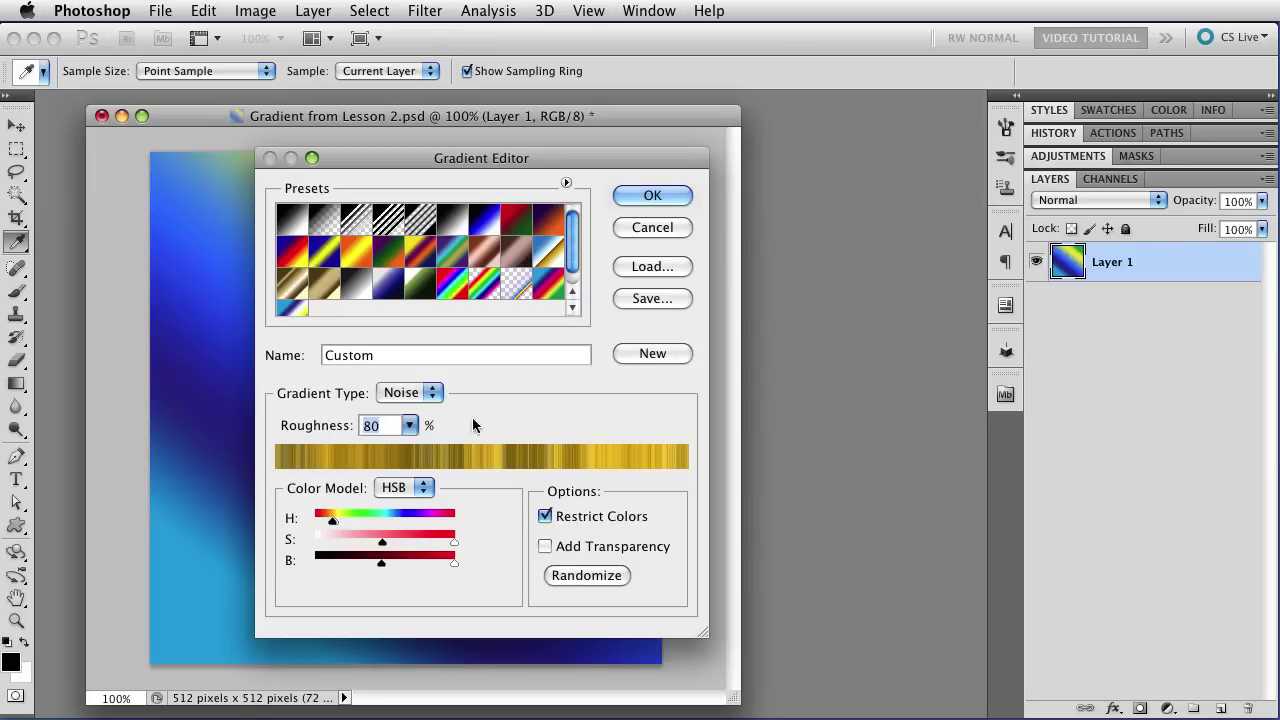
- Name the gradient 'Amber Noise' and add it to the Presets list
{"action": "double_click", "coordinate": [366, 357]}
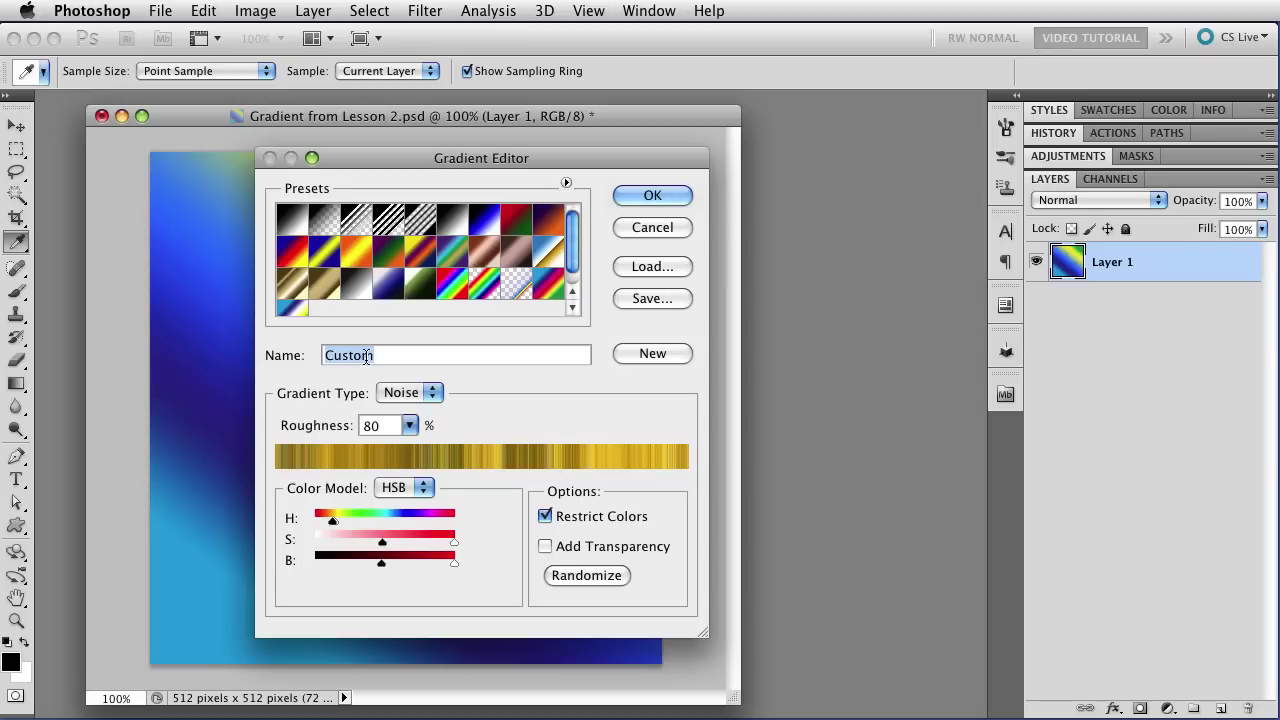
{"action": "type", "text": "Amber "}
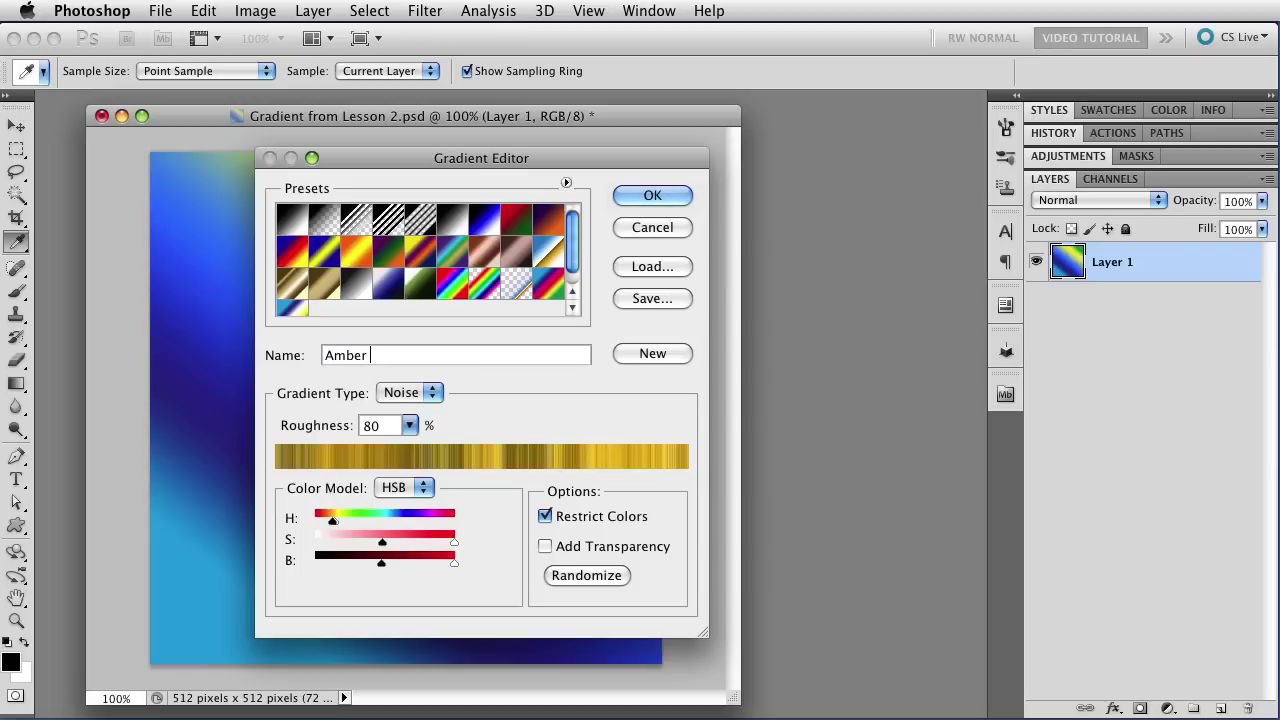
{"action": "type", "text": "Noise"}
{"action": "left_click", "coordinate": [617, 358]}
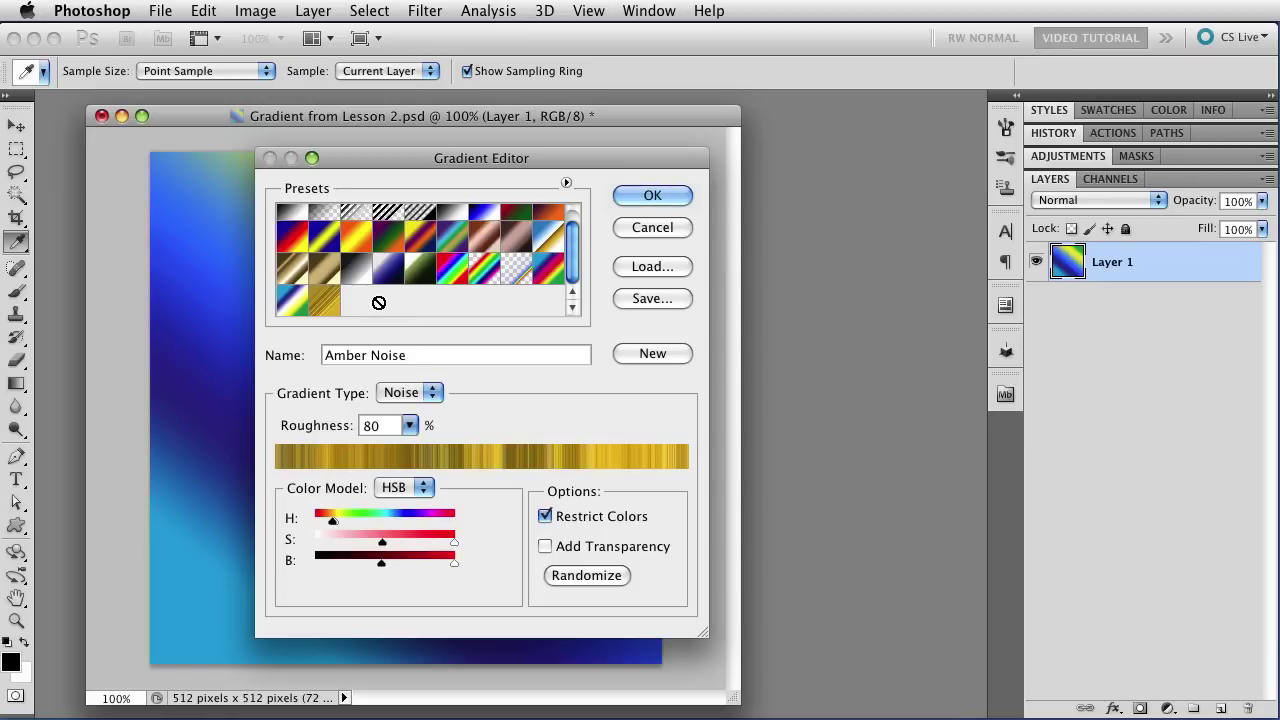
- Accept the gradient and try diagonal linear and angle fills on the canvas
{"action": "left_click", "coordinate": [637, 201]}
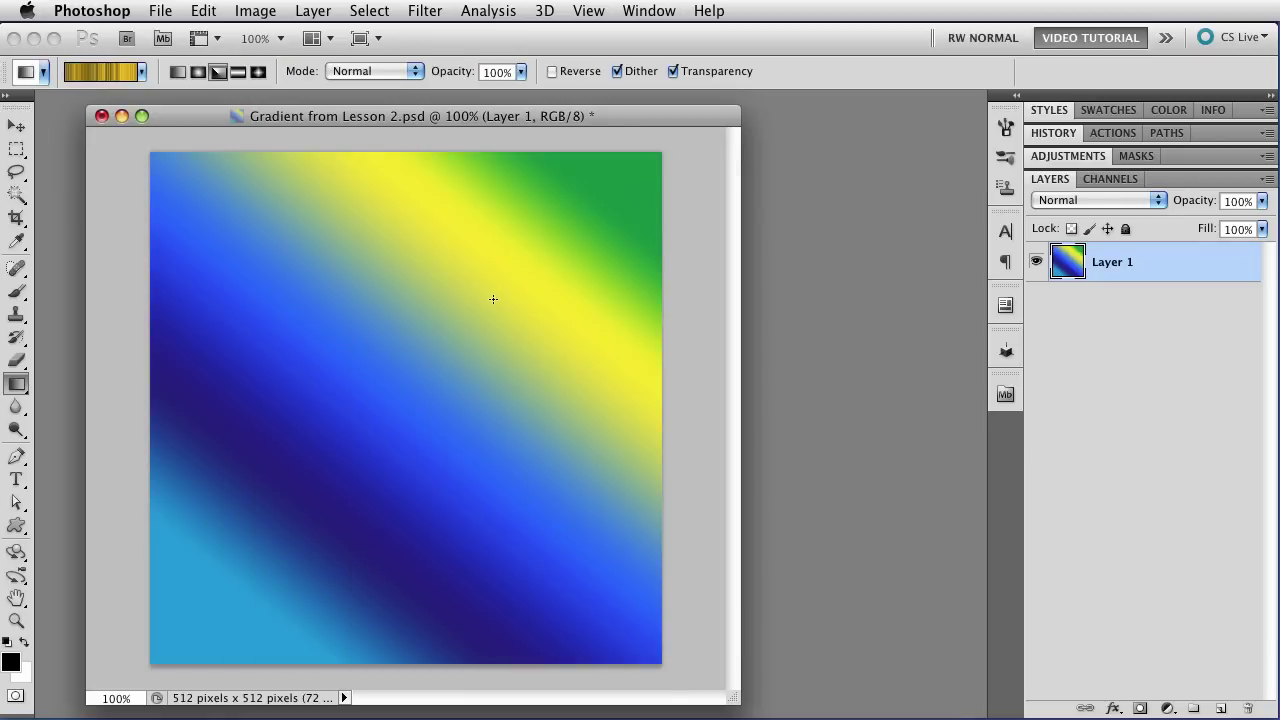
{"action": "left_click", "coordinate": [183, 71]}
{"action": "left_click_drag", "start_coordinate": [240, 592], "coordinate": [523, 180]}
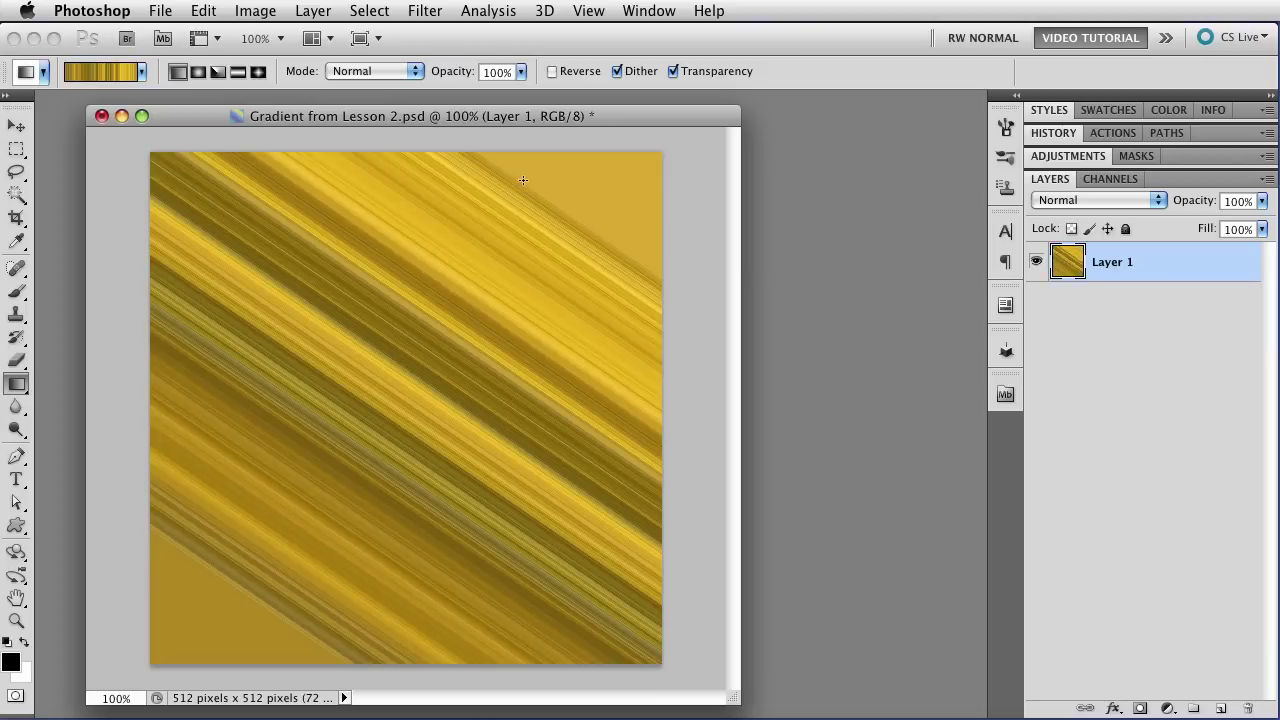
{"action": "left_click", "coordinate": [219, 71]}
{"action": "left_click_drag", "start_coordinate": [402, 414], "coordinate": [528, 292]}
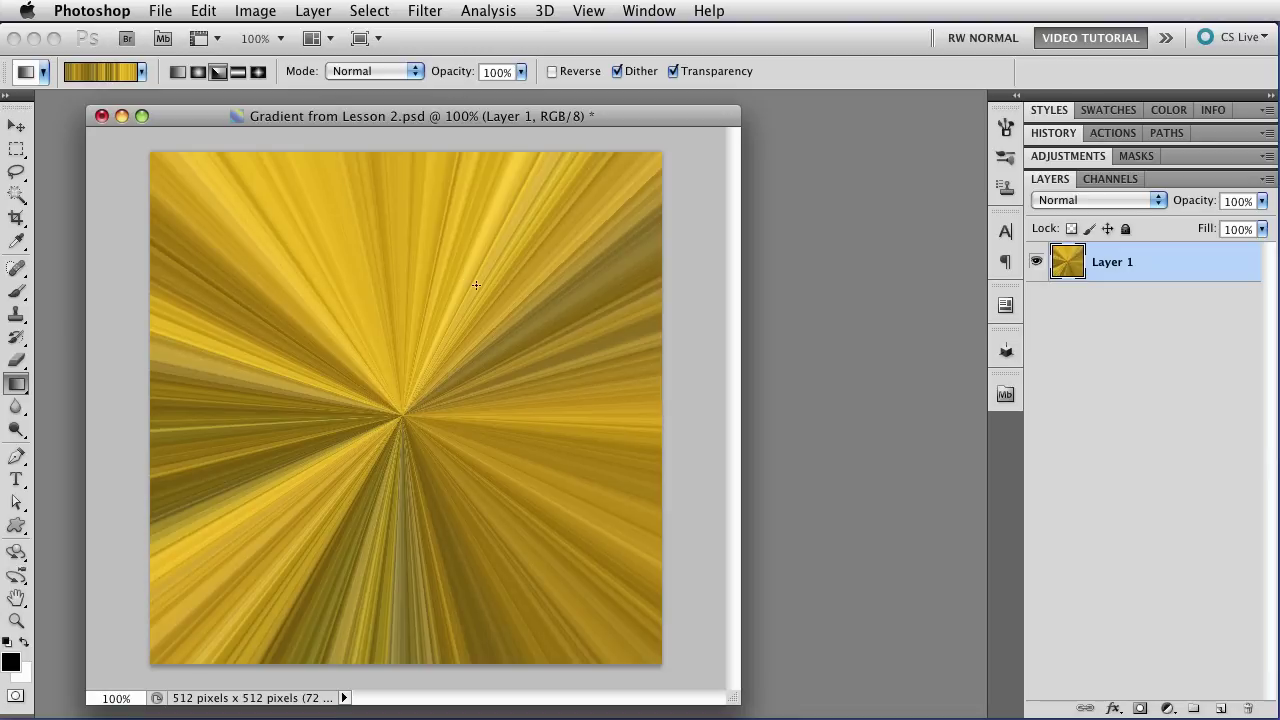
- Fill the canvas with radial rings dragged from the centre to the top edge
{"action": "left_click", "coordinate": [198, 71]}
{"action": "left_click_drag", "start_coordinate": [386, 443], "coordinate": [416, 244]}
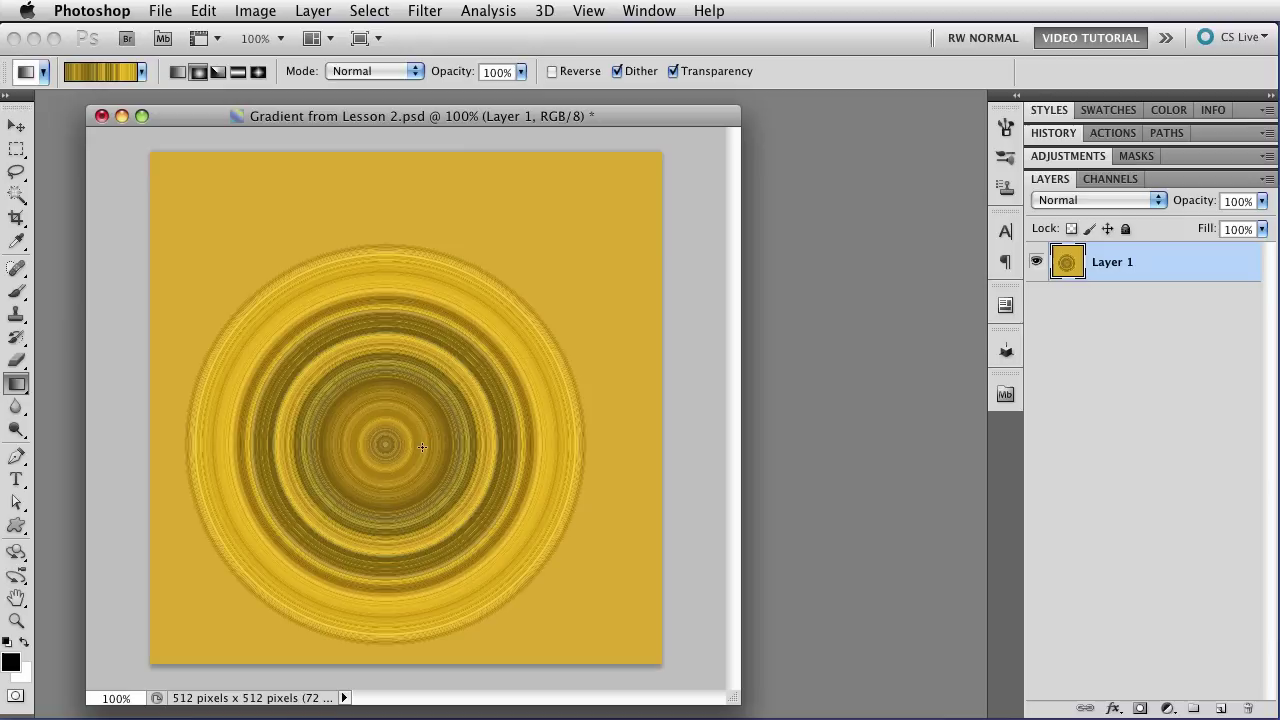
{"action": "left_click_drag", "start_coordinate": [385, 444], "coordinate": [375, 155]}
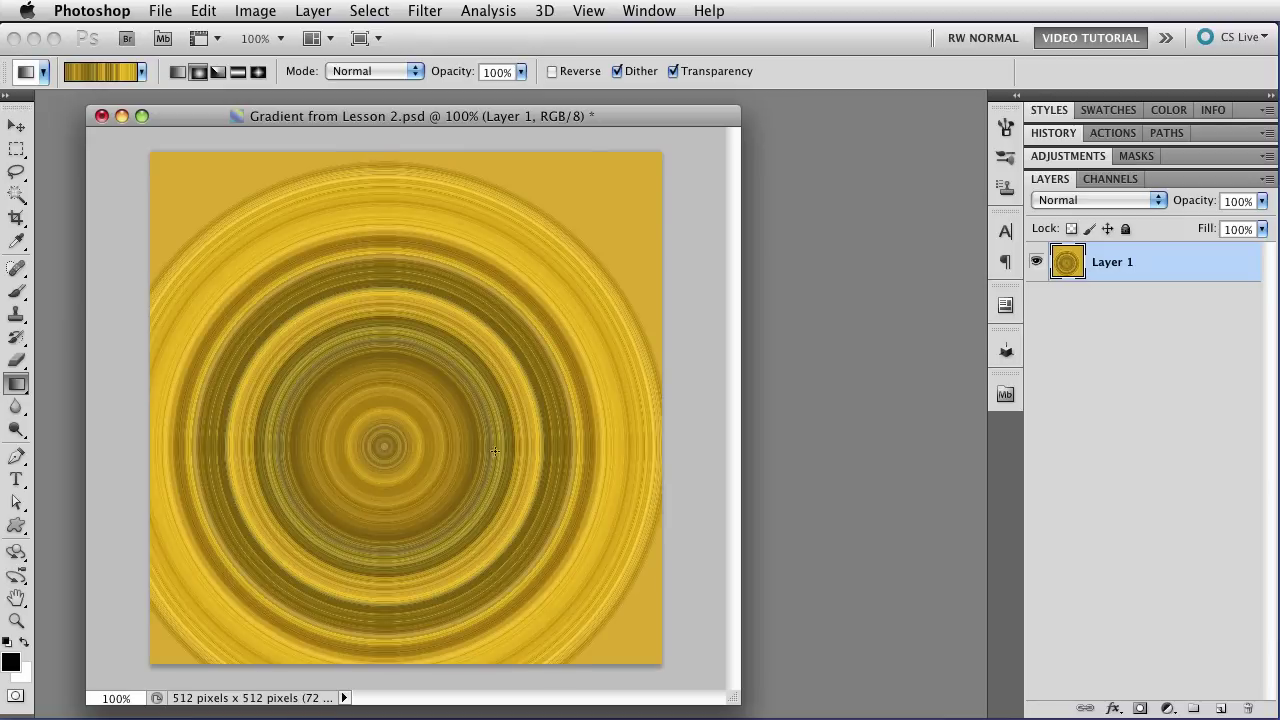
- Reopen the Amber Noise gradient and scrub its roughness from 80% down to 59%
{"action": "left_click", "coordinate": [79, 74]}
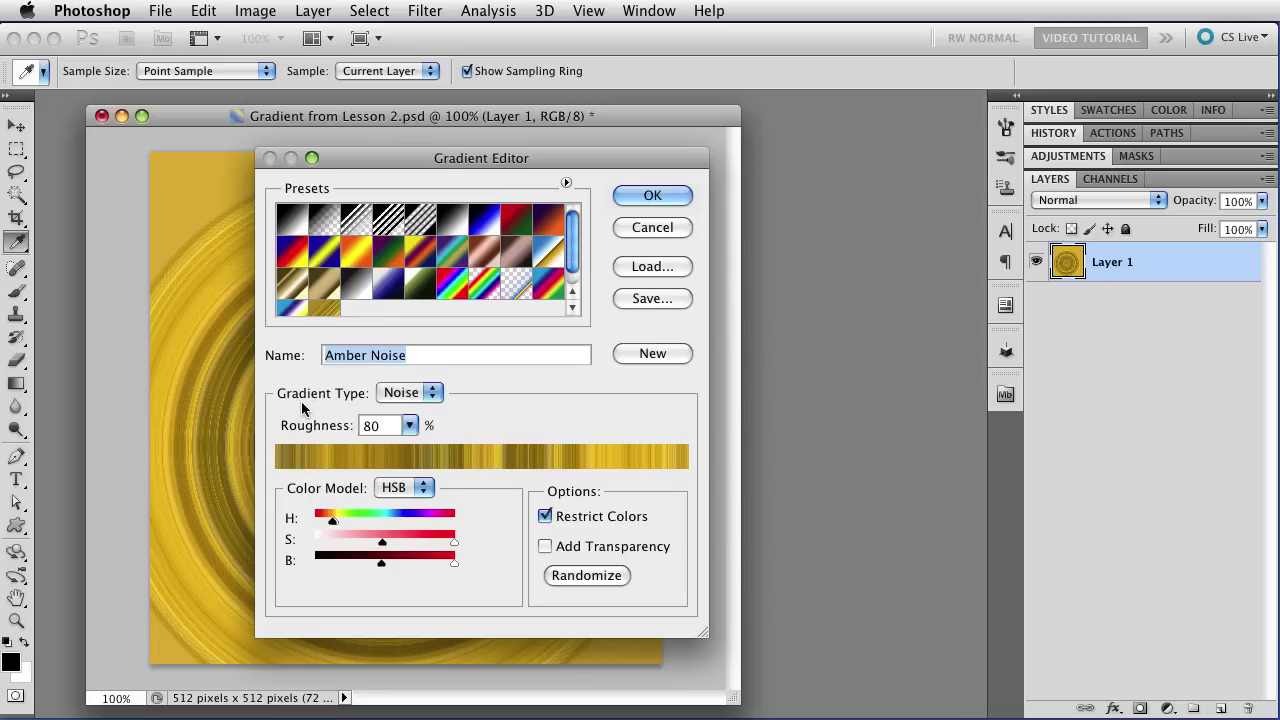
{"action": "left_click_drag", "start_coordinate": [330, 436], "coordinate": [310, 435]}
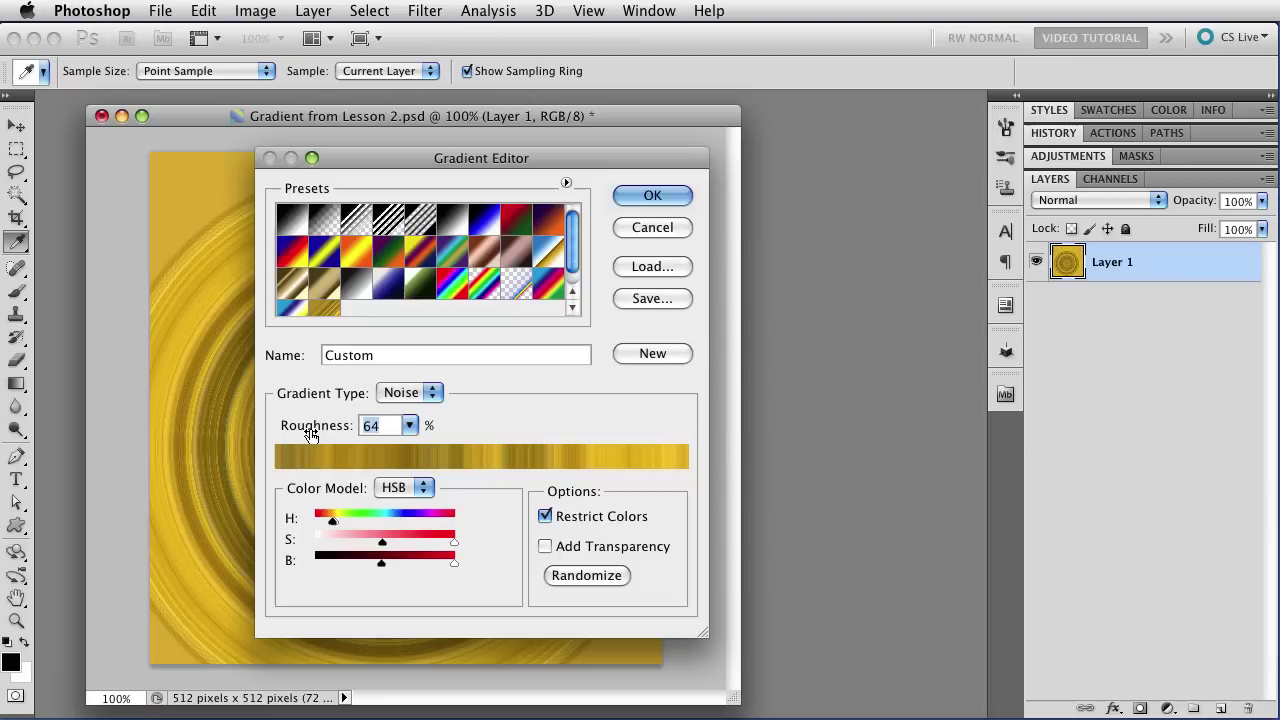
{"action": "mouse_move", "coordinate": [310, 435]}
{"action": "left_mouse_down"}
{"action": "mouse_move", "coordinate": [373, 430]}
{"action": "mouse_move", "coordinate": [333, 424]}
{"action": "left_mouse_up"}
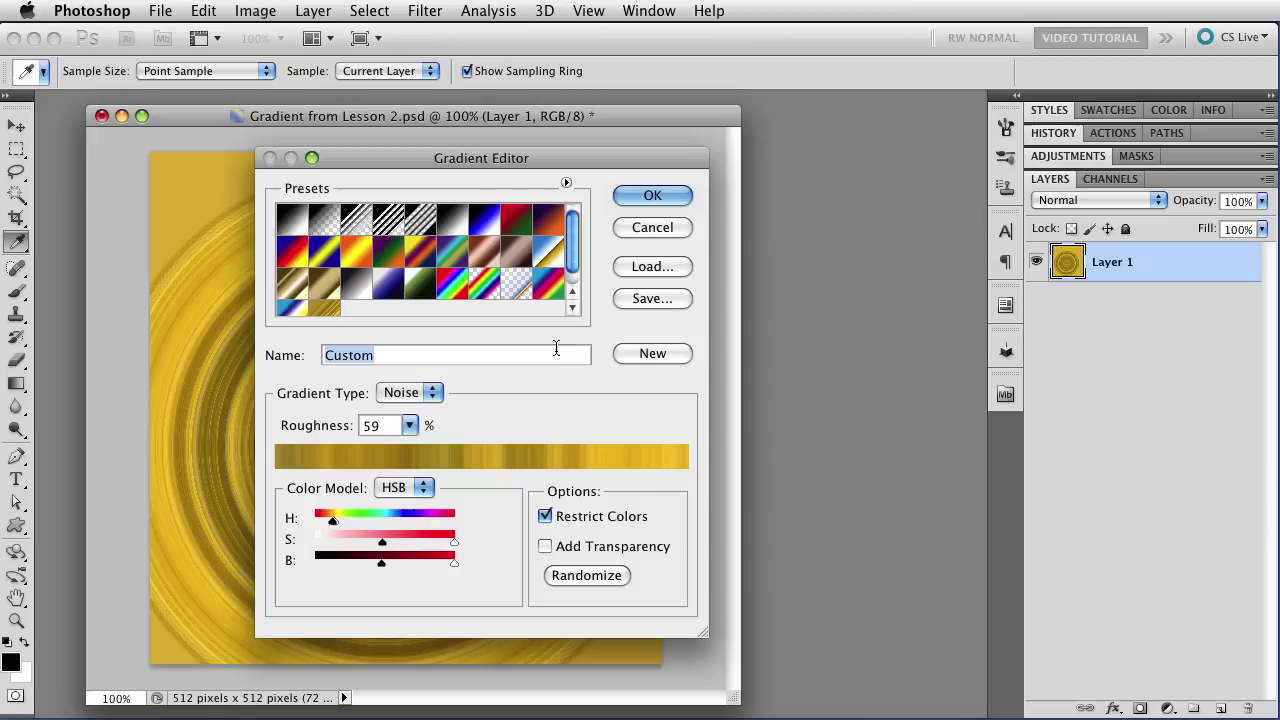
- Accept the 59% roughness gradient and redraw radial rings from the centre to the top edge
{"action": "left_click", "coordinate": [651, 195]}
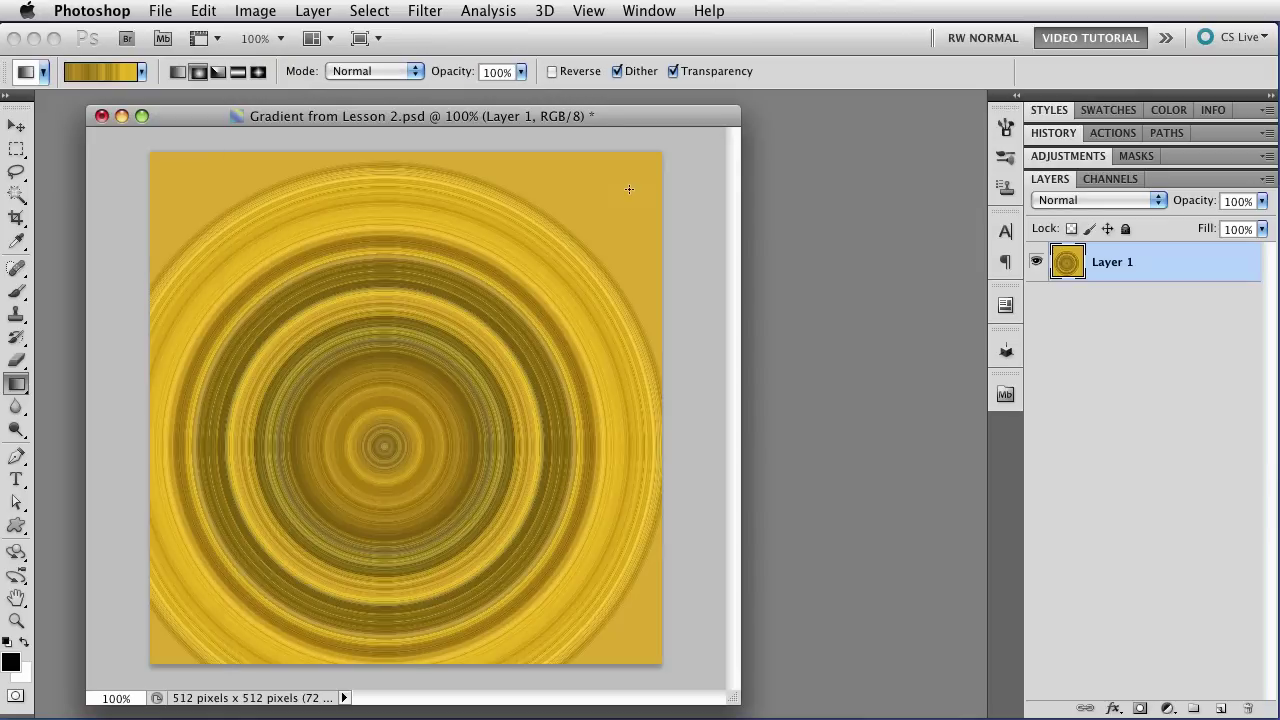
{"action": "left_click_drag", "start_coordinate": [384, 445], "coordinate": [388, 161]}
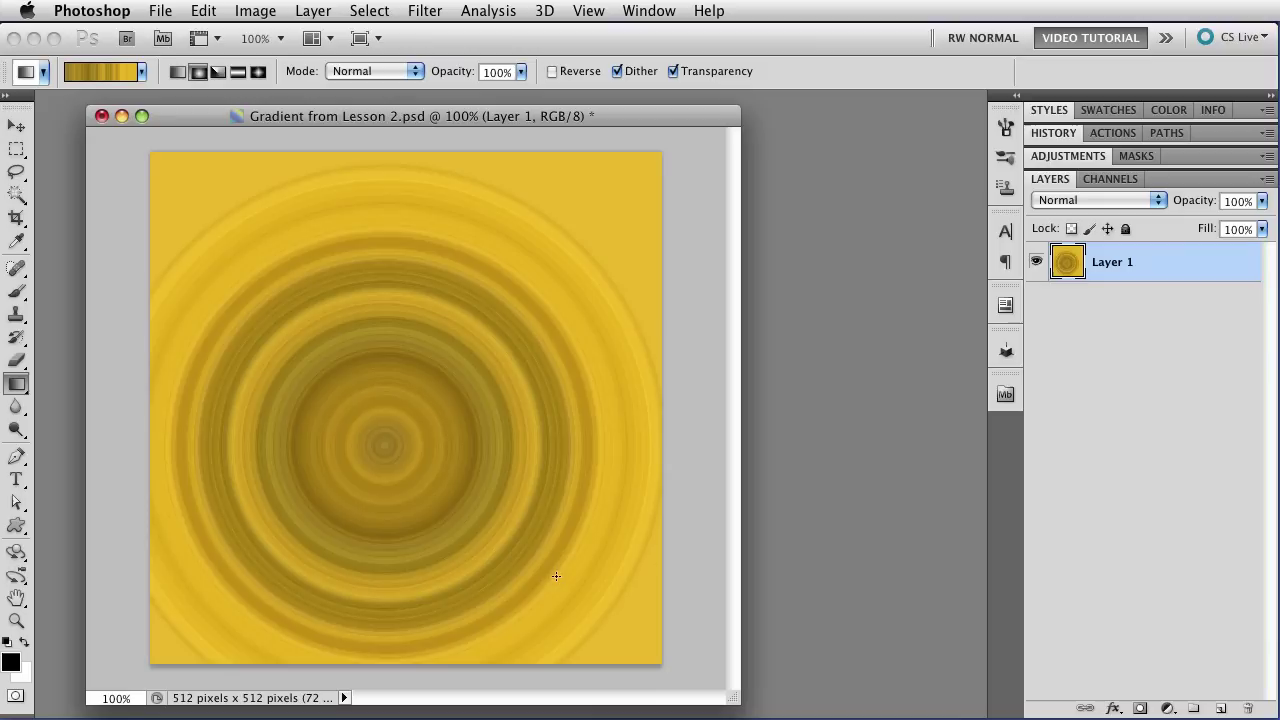
{"action": "left_click", "coordinate": [141, 72]}
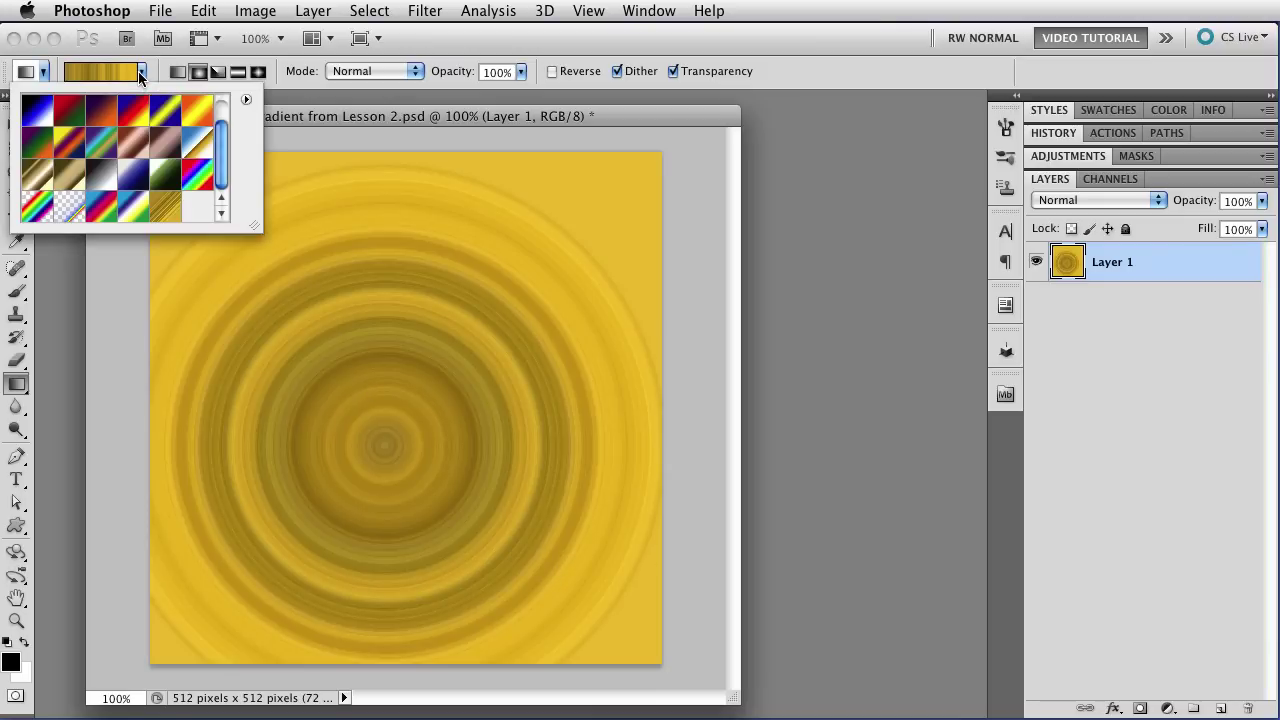
{"action": "left_click", "coordinate": [244, 101]}
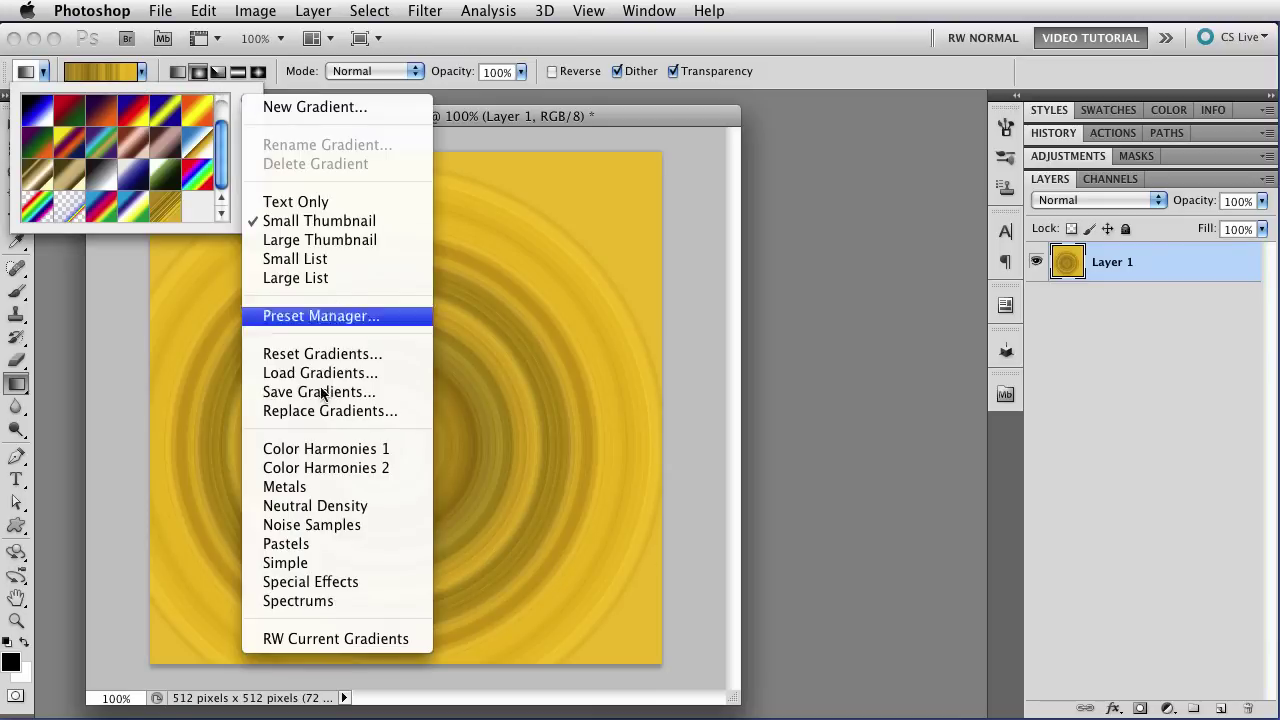
{"action": "left_click", "coordinate": [320, 321]}
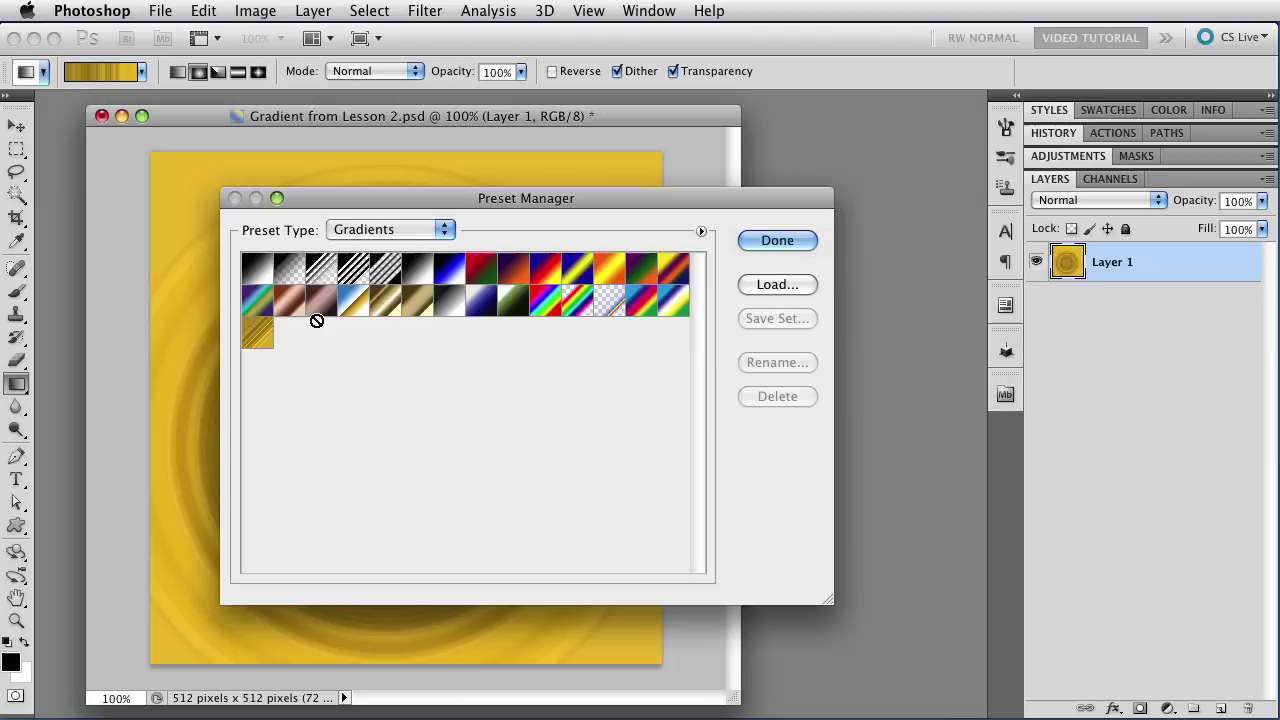
{"action": "left_click", "coordinate": [246, 348]}
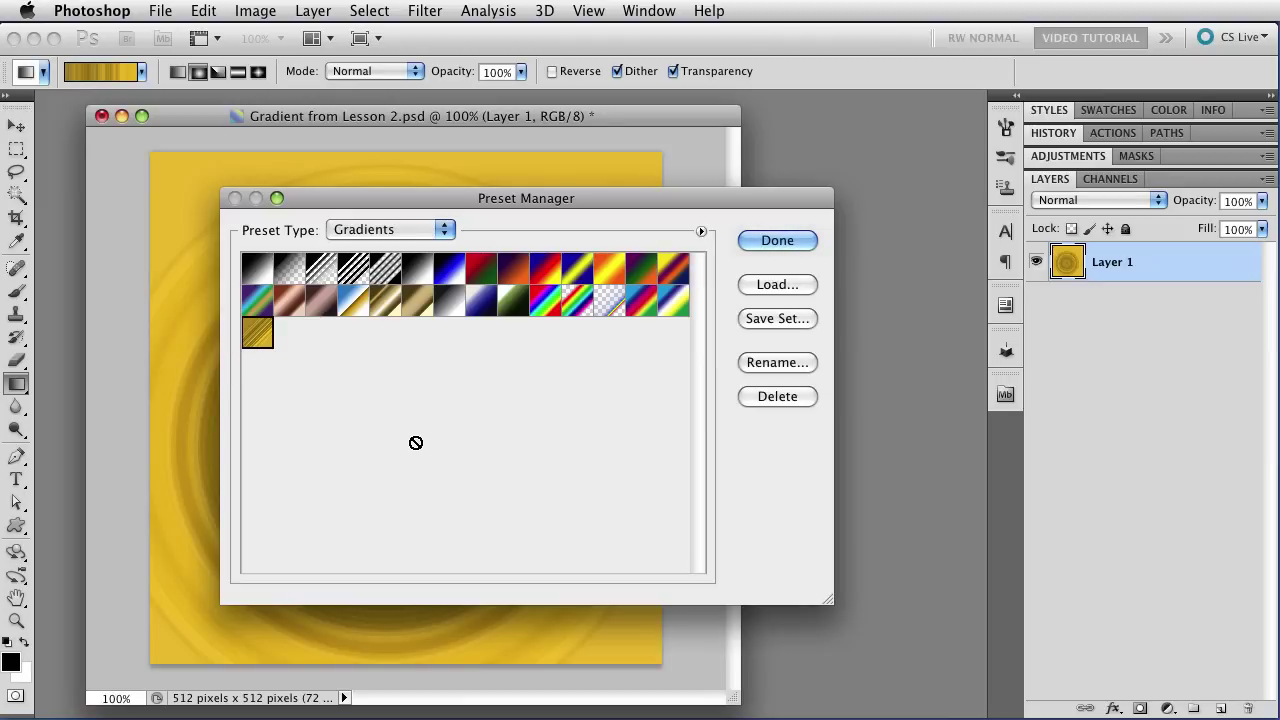
{"action": "left_click", "coordinate": [745, 245]}
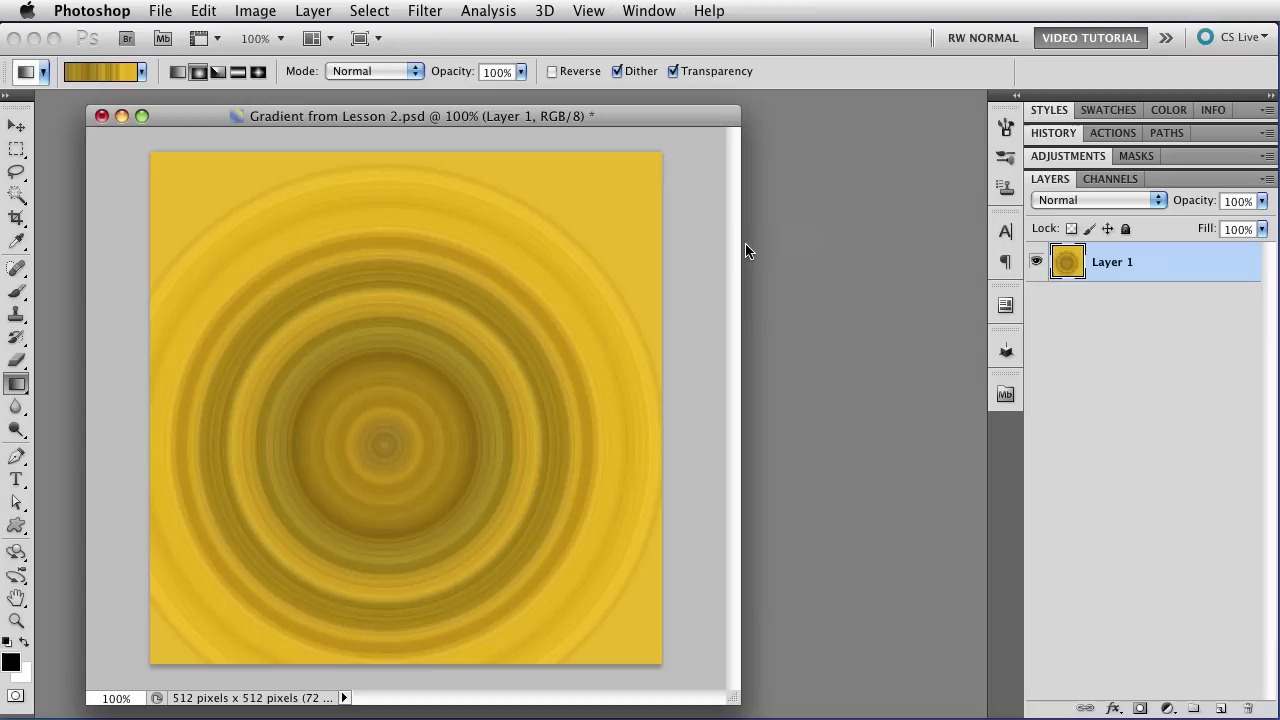